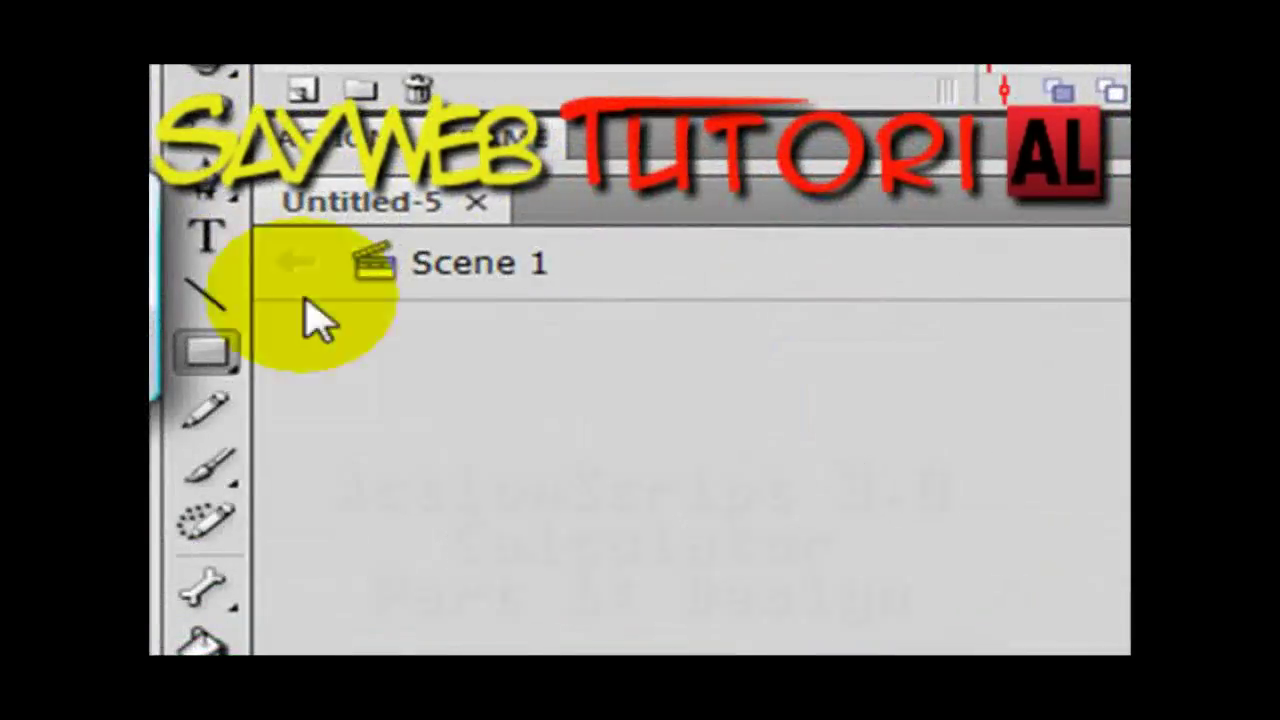
# - Switch to the plain Rectangle Tool from the shape flyout and bring up the Color panel
pyautogui.click(210, 360)
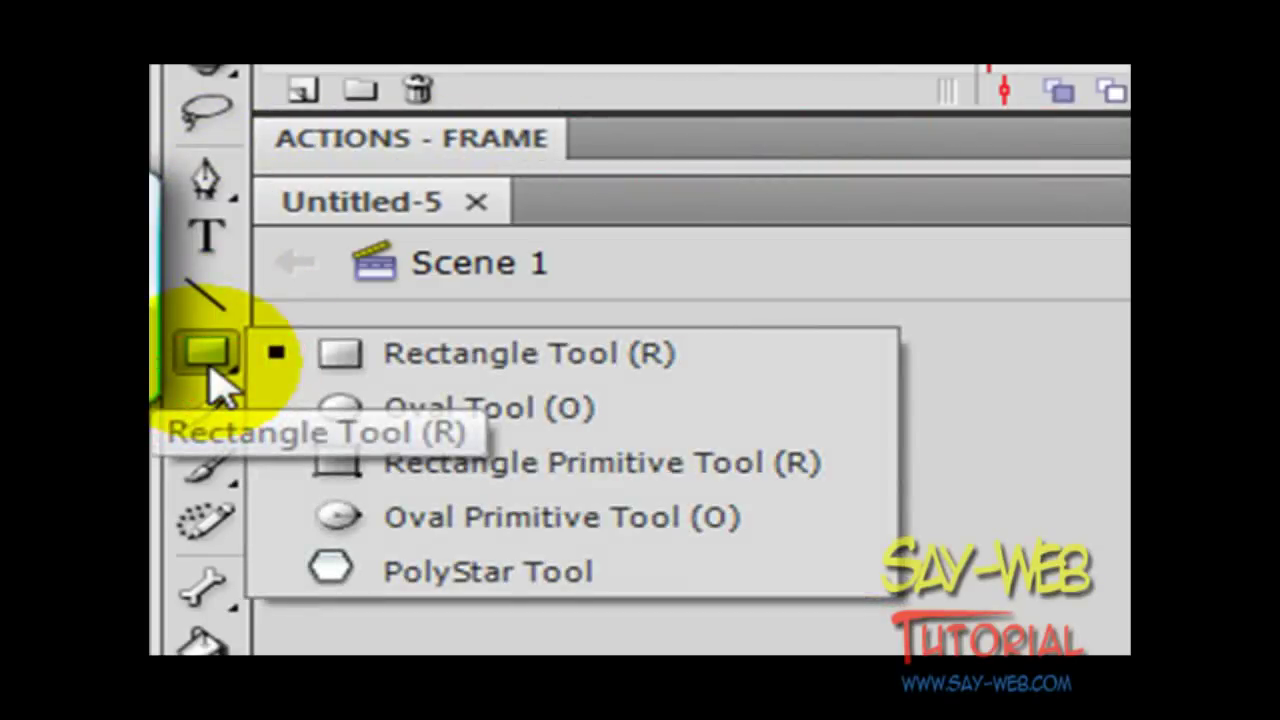
pyautogui.click(450, 362)
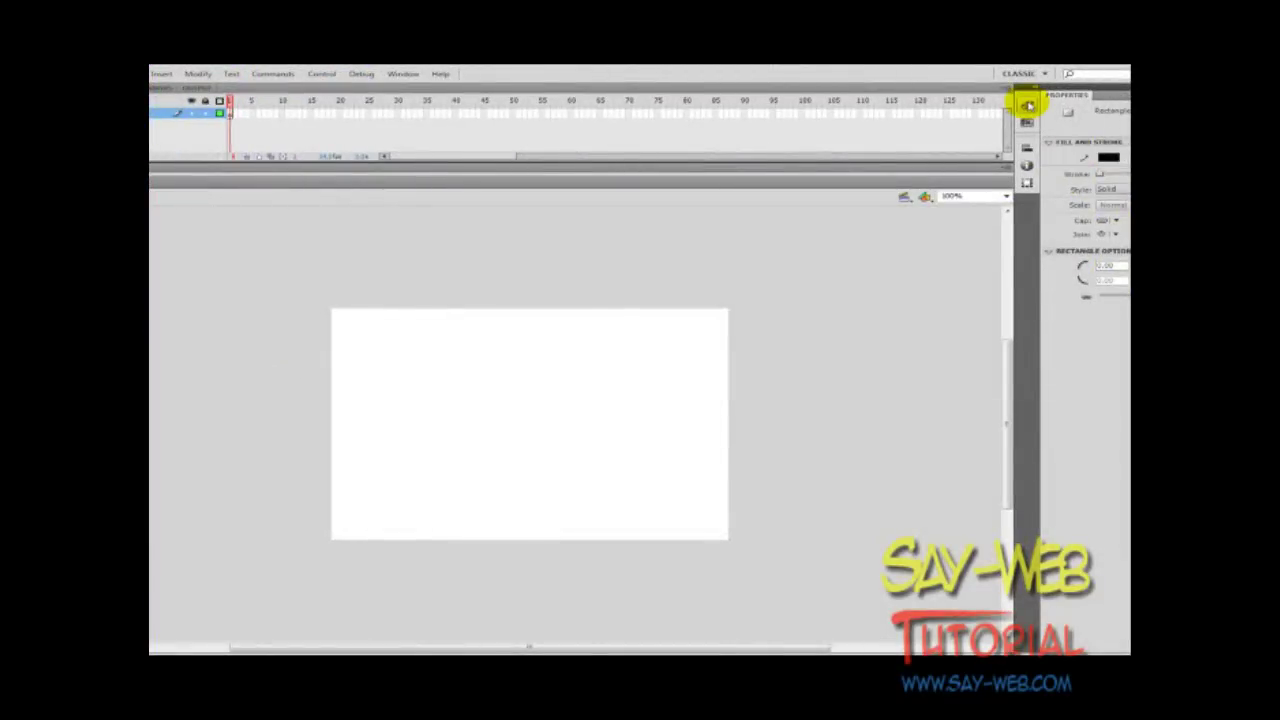
pyautogui.click(1028, 105)
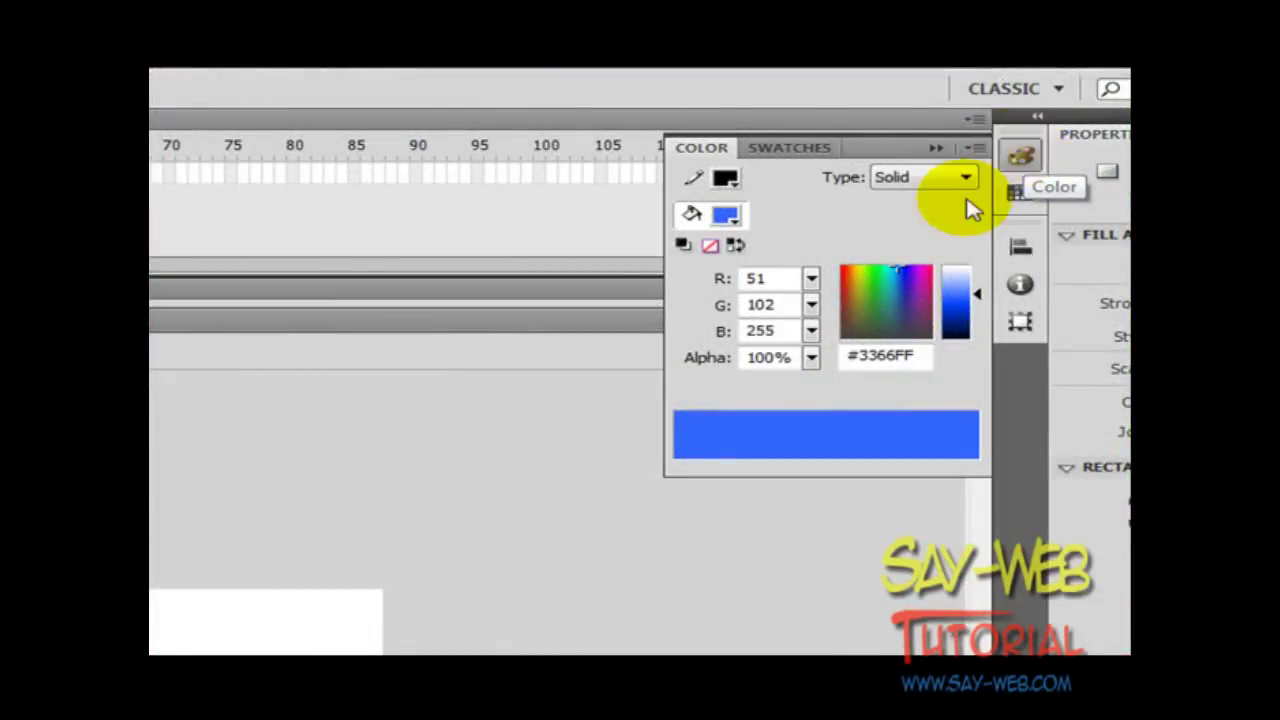
# - Make the fill a linear gradient with a #0066CC left stop and the white stop nudged inward
pyautogui.click(930, 180)
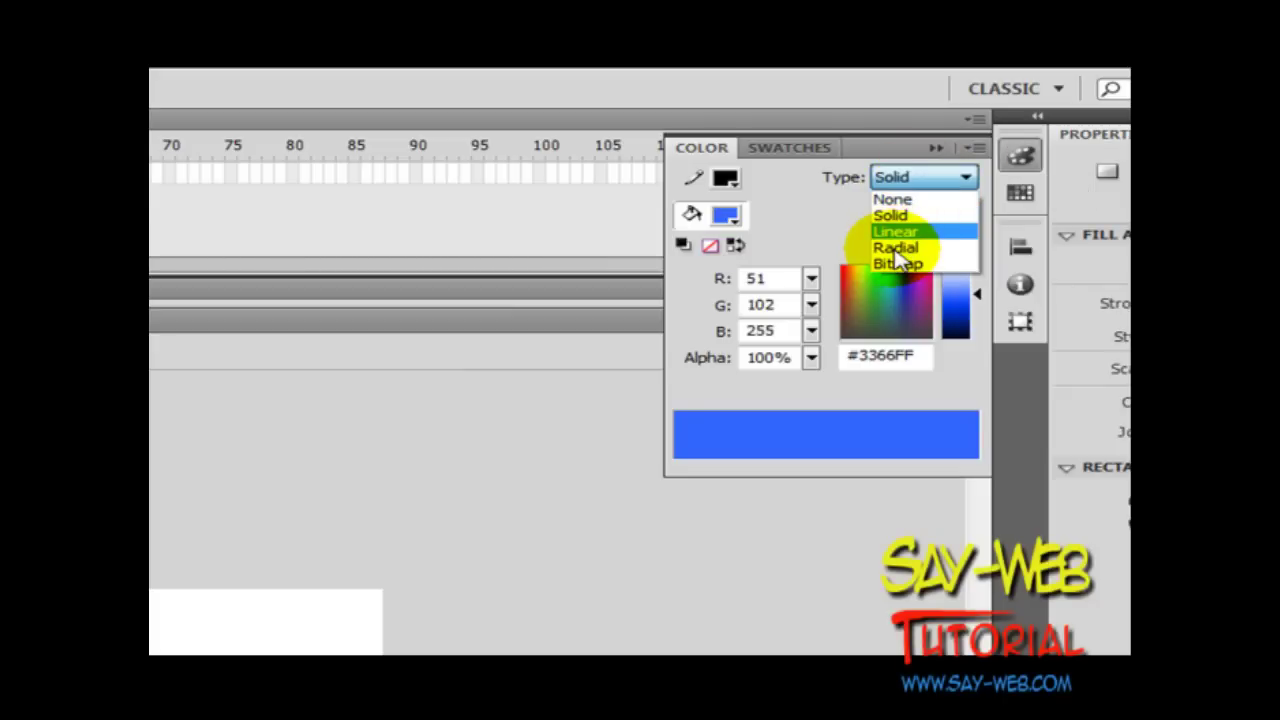
pyautogui.click(895, 231)
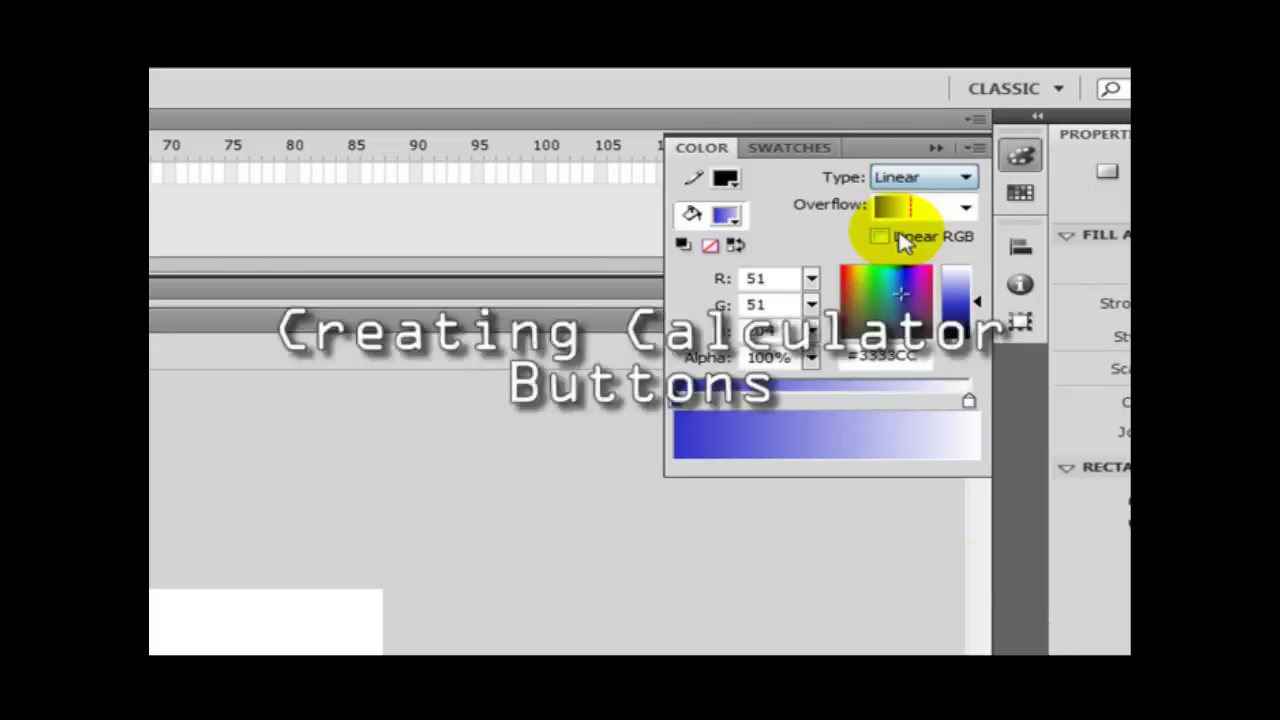
pyautogui.doubleClick(676, 404)
pyautogui.click(796, 513)
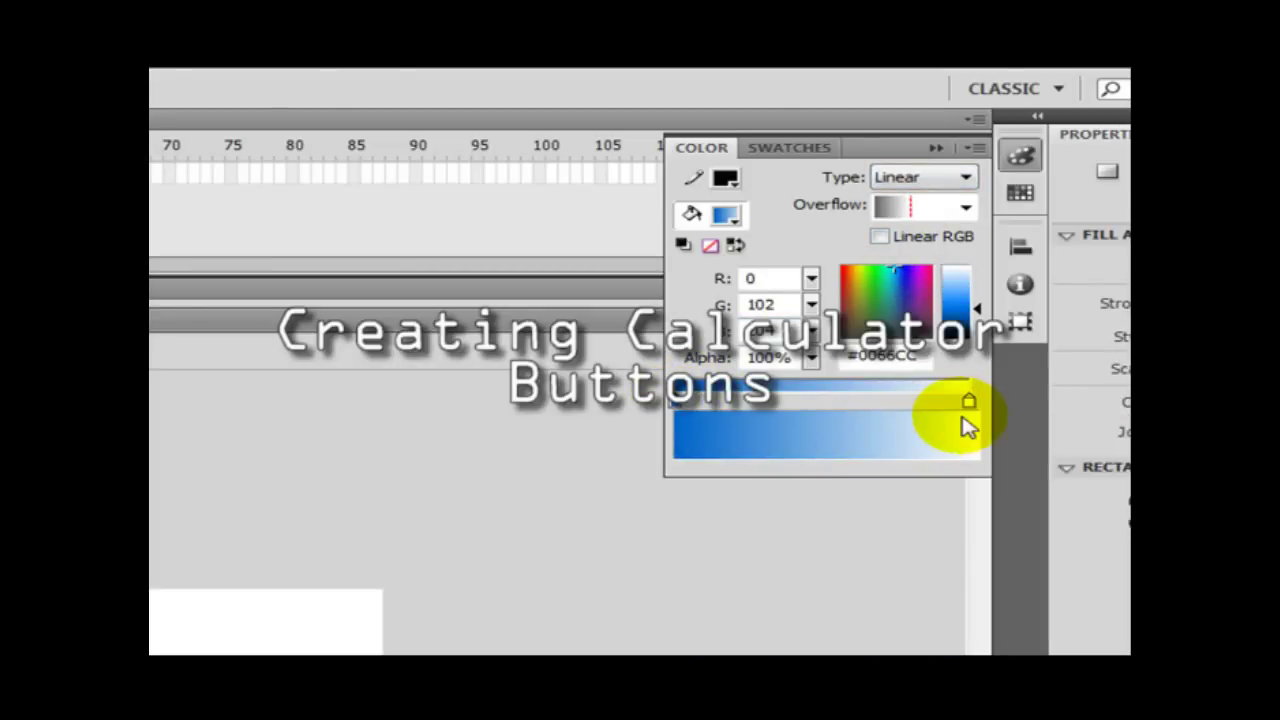
pyautogui.moveTo(969, 405); pyautogui.dragTo(900, 409)
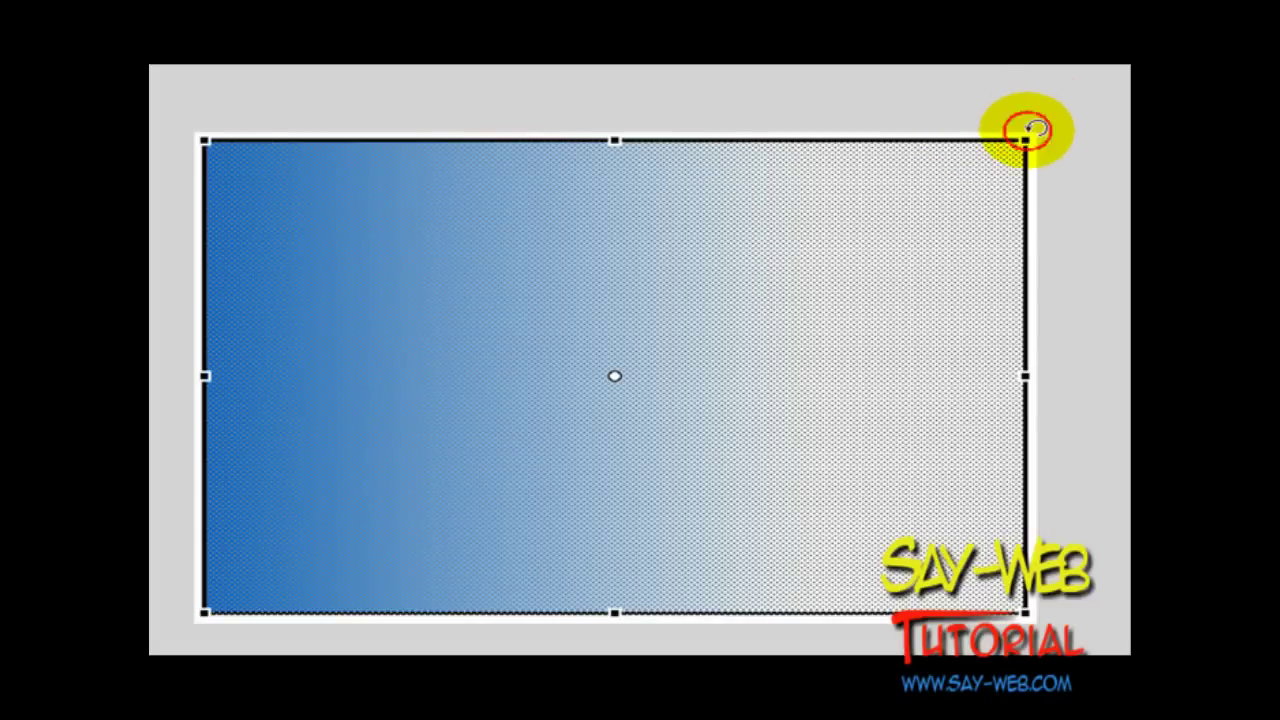
# - Rotate the background gradient 90° to run blue-to-white top to bottom, then deselect it
pyautogui.moveTo(1029, 129); pyautogui.dragTo(855, 597)
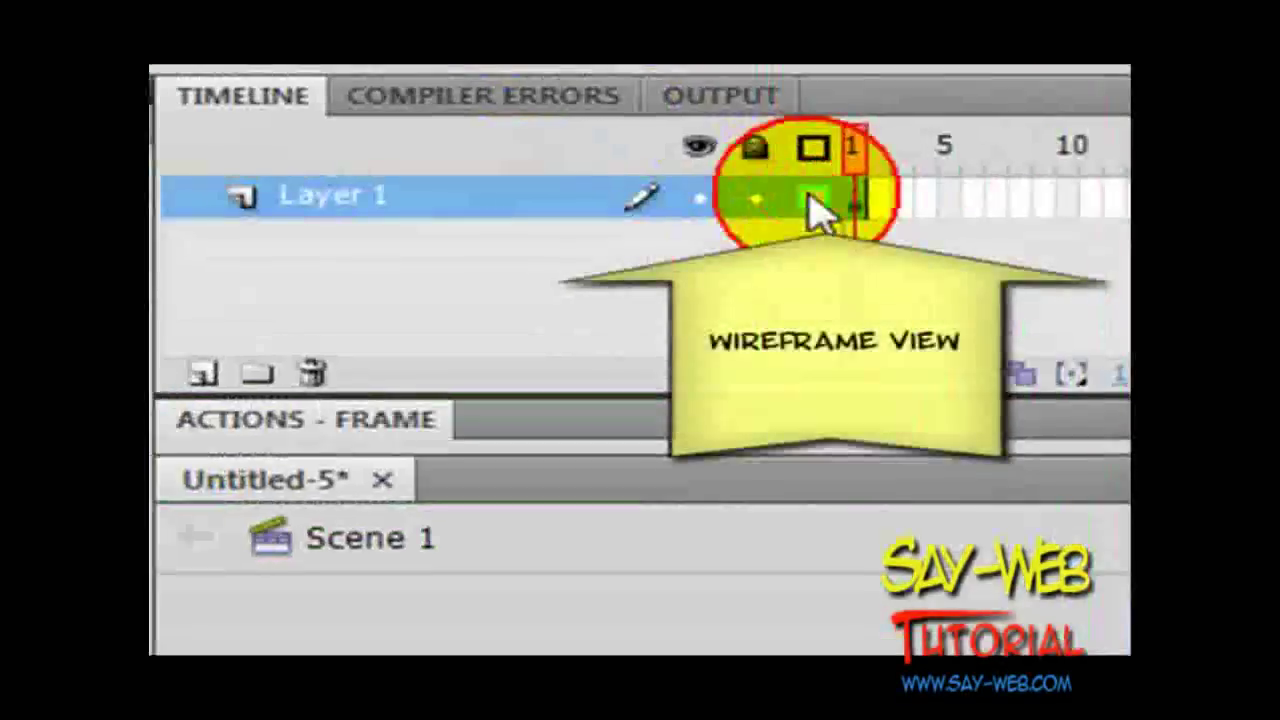
pyautogui.click(818, 202)
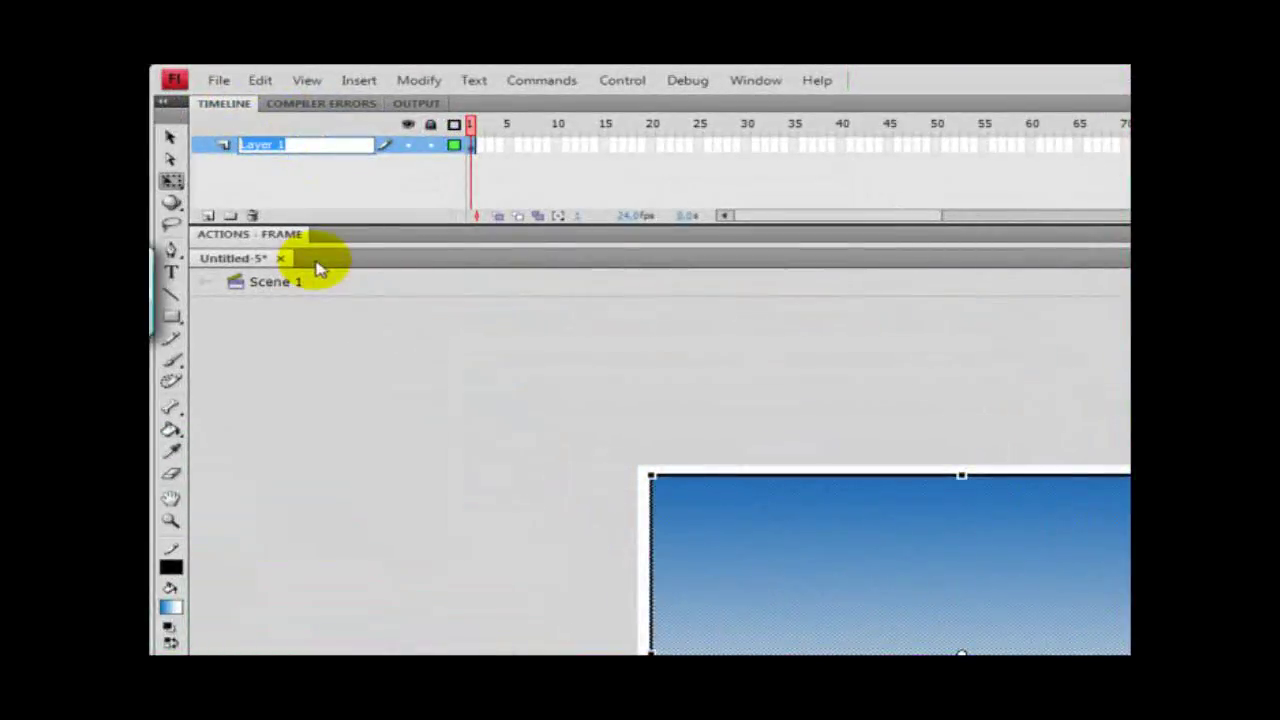
pyautogui.click(310, 390)
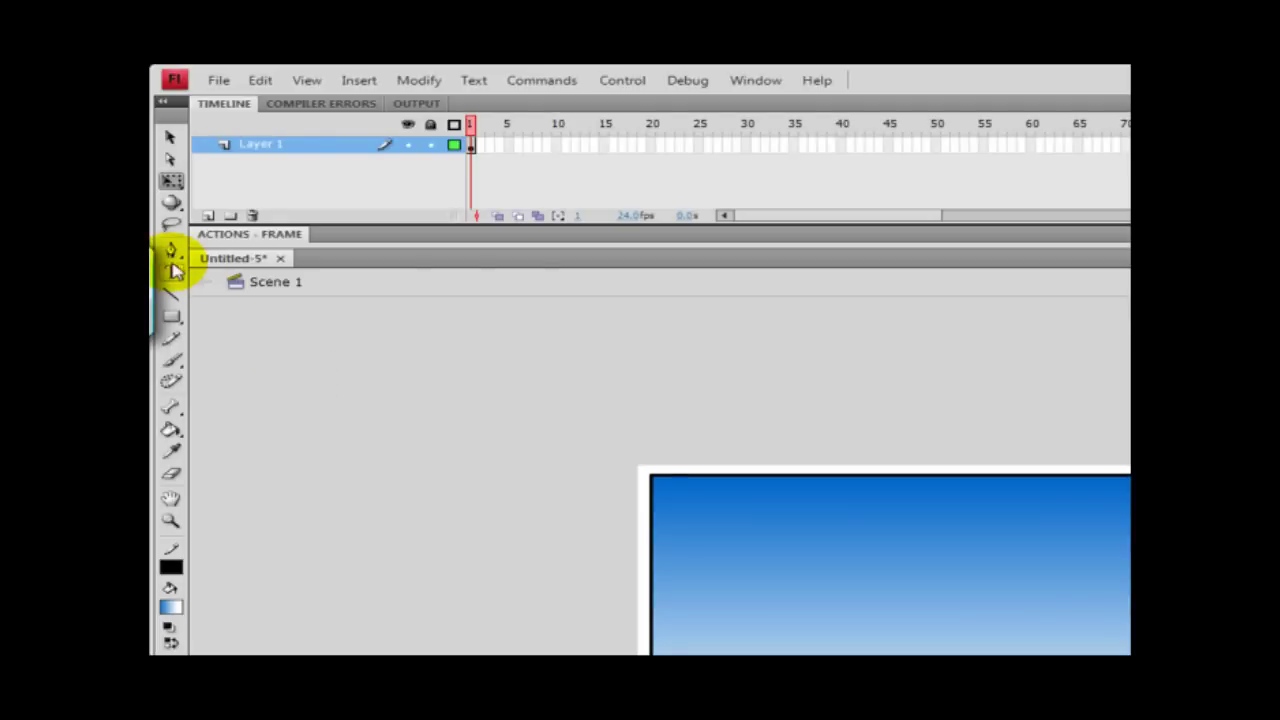
# - Return to the Rectangle Tool with the fill set to solid white
pyautogui.click(175, 318)
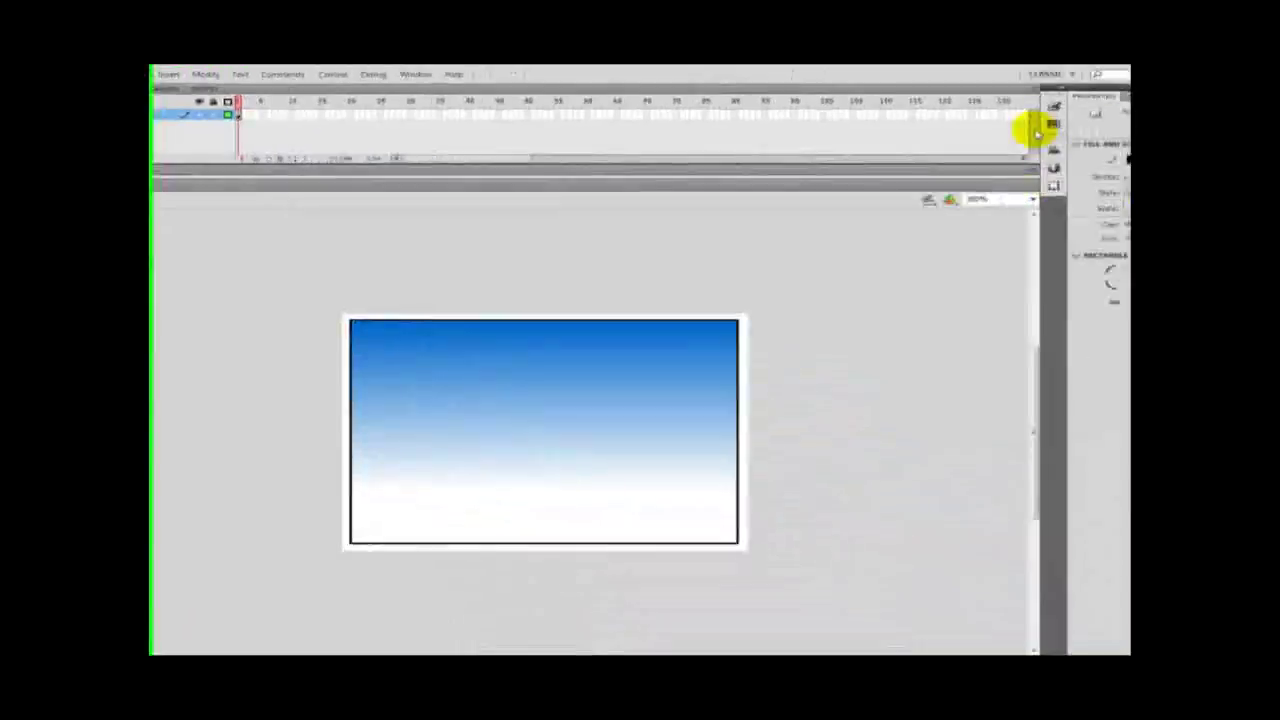
pyautogui.click(1030, 105)
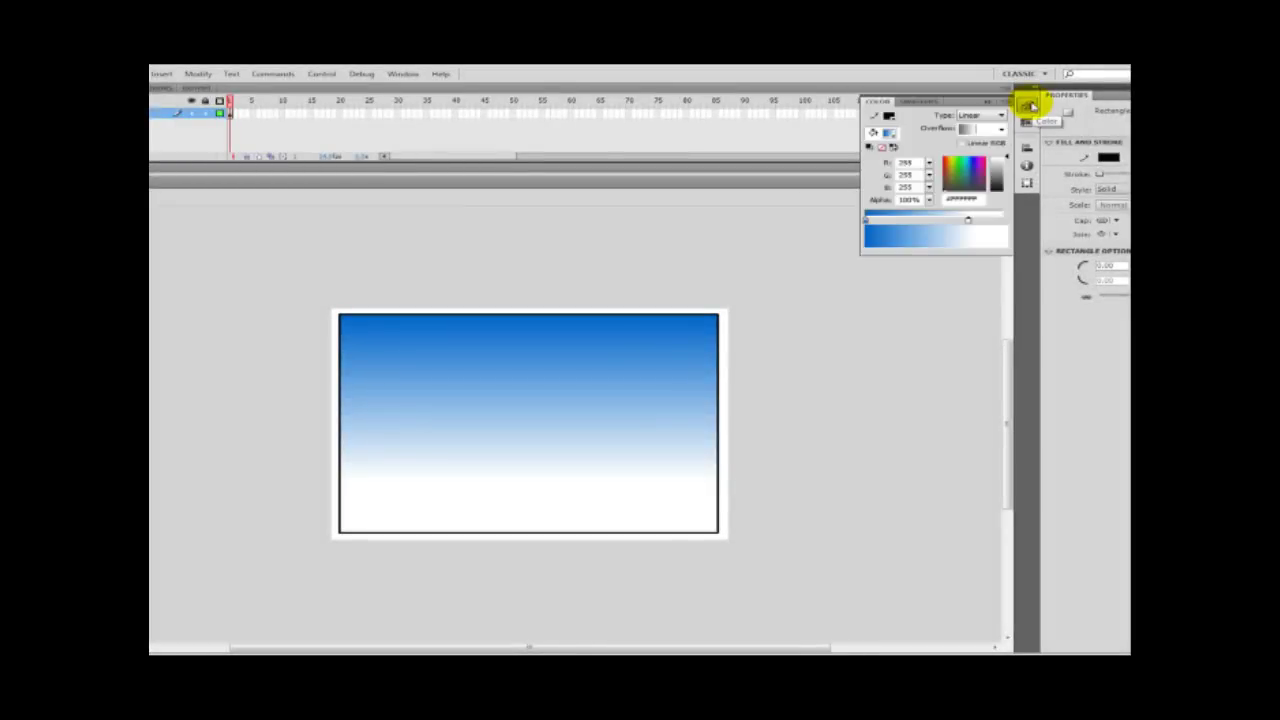
pyautogui.click(889, 134)
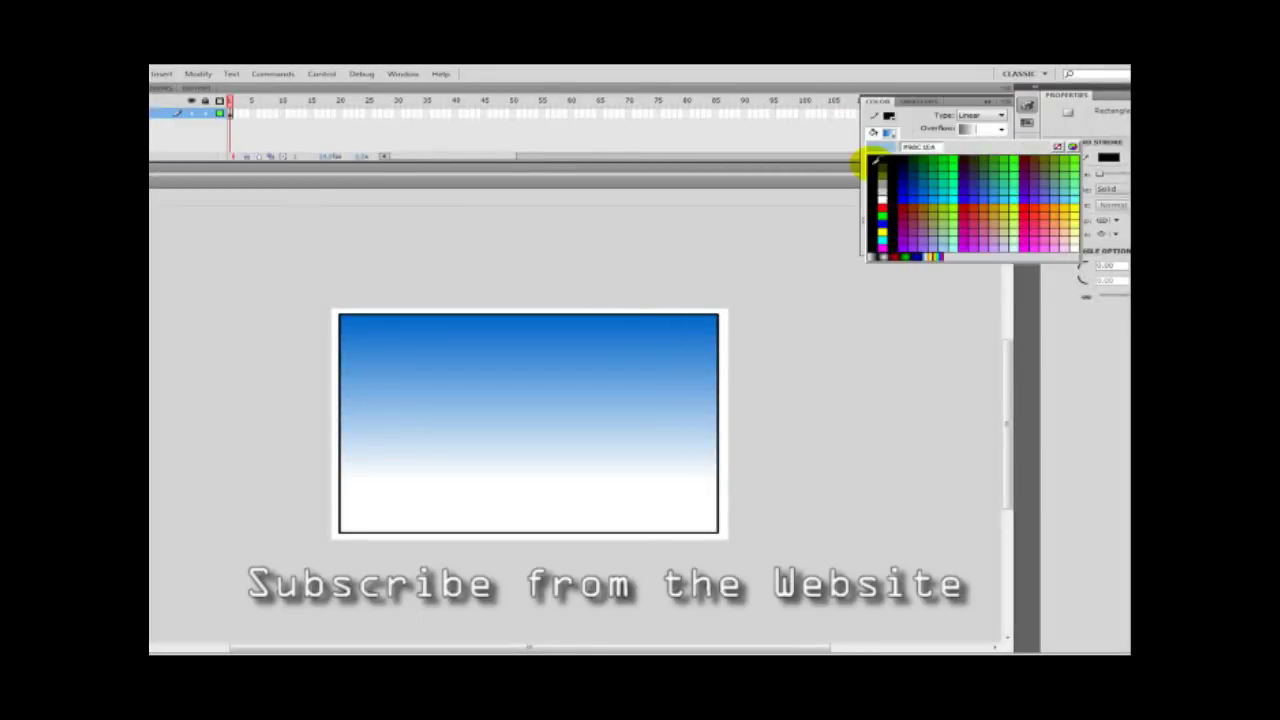
pyautogui.click(884, 203)
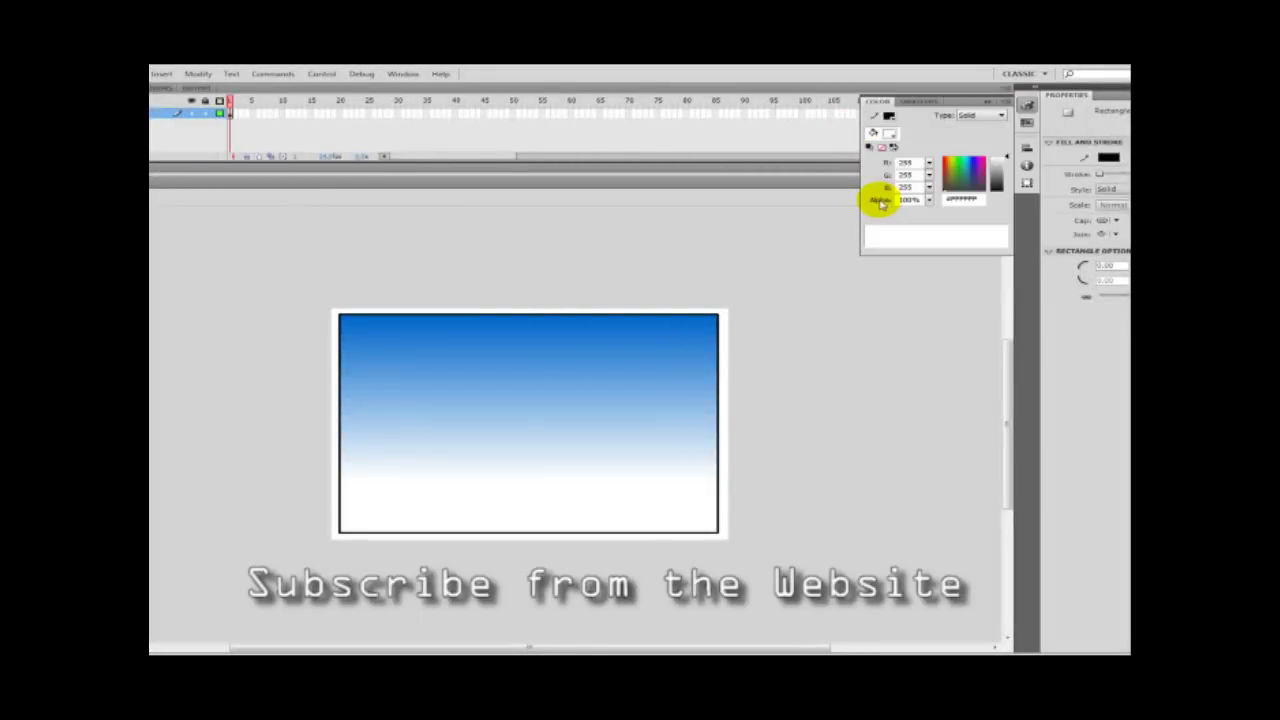
pyautogui.click(360, 334)
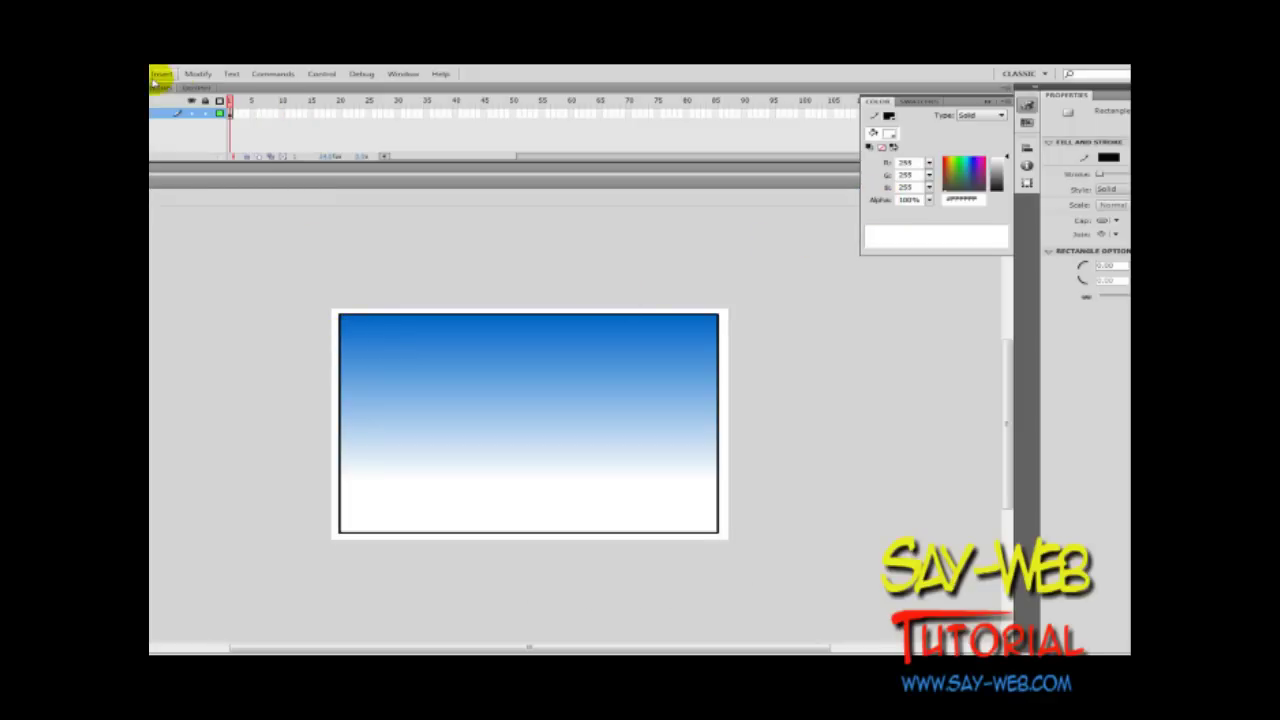
# - Fit the stage in the window and draw a wide white display box across the top
pyautogui.click(161, 74)
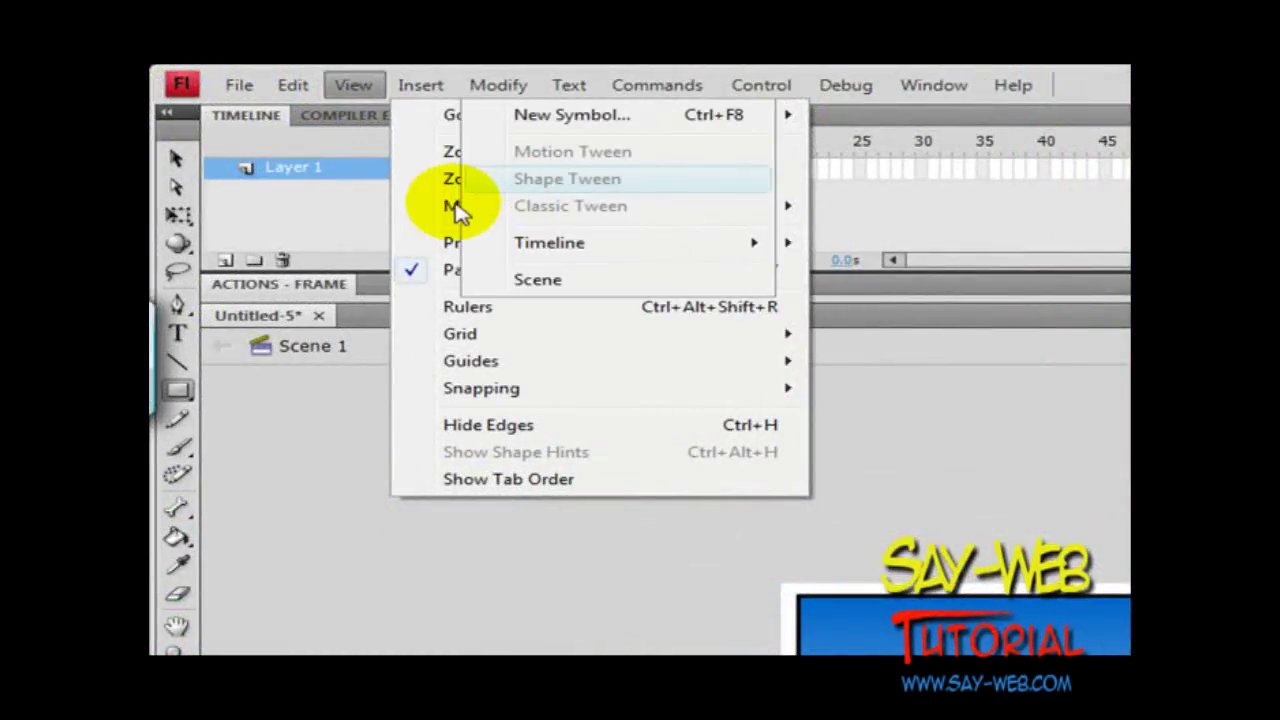
pyautogui.click(359, 84)
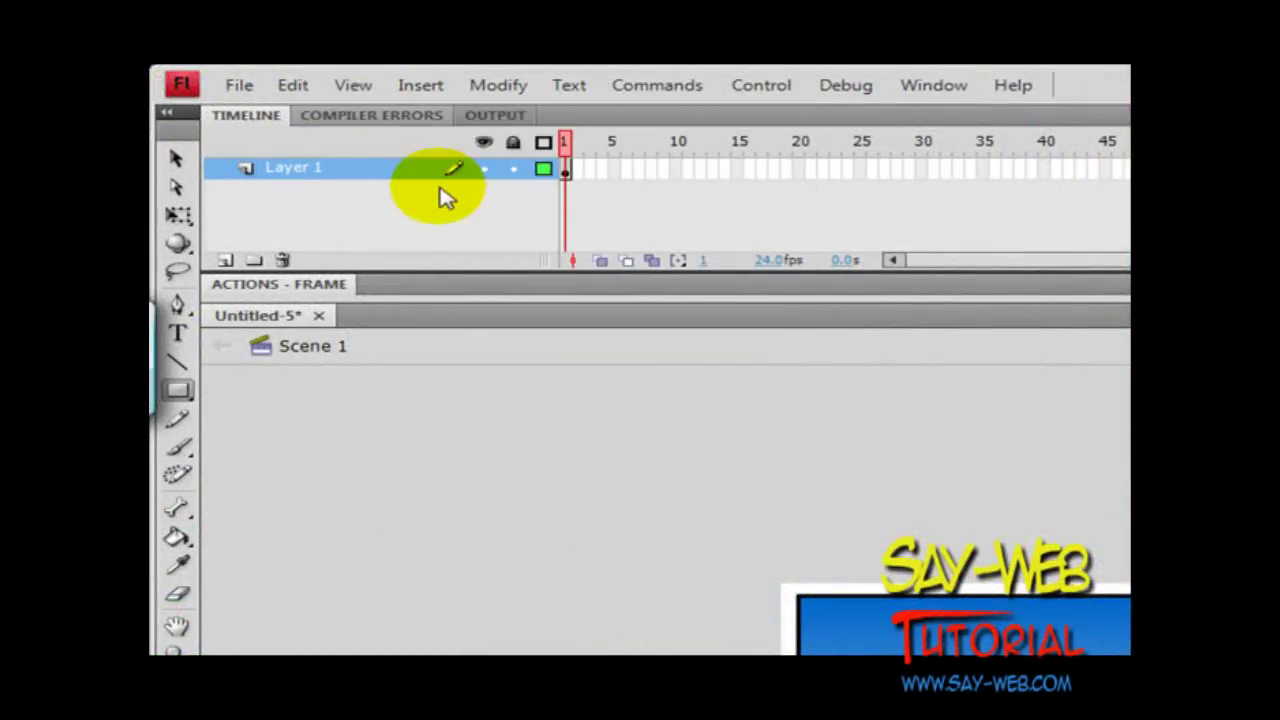
pyautogui.click(349, 85)
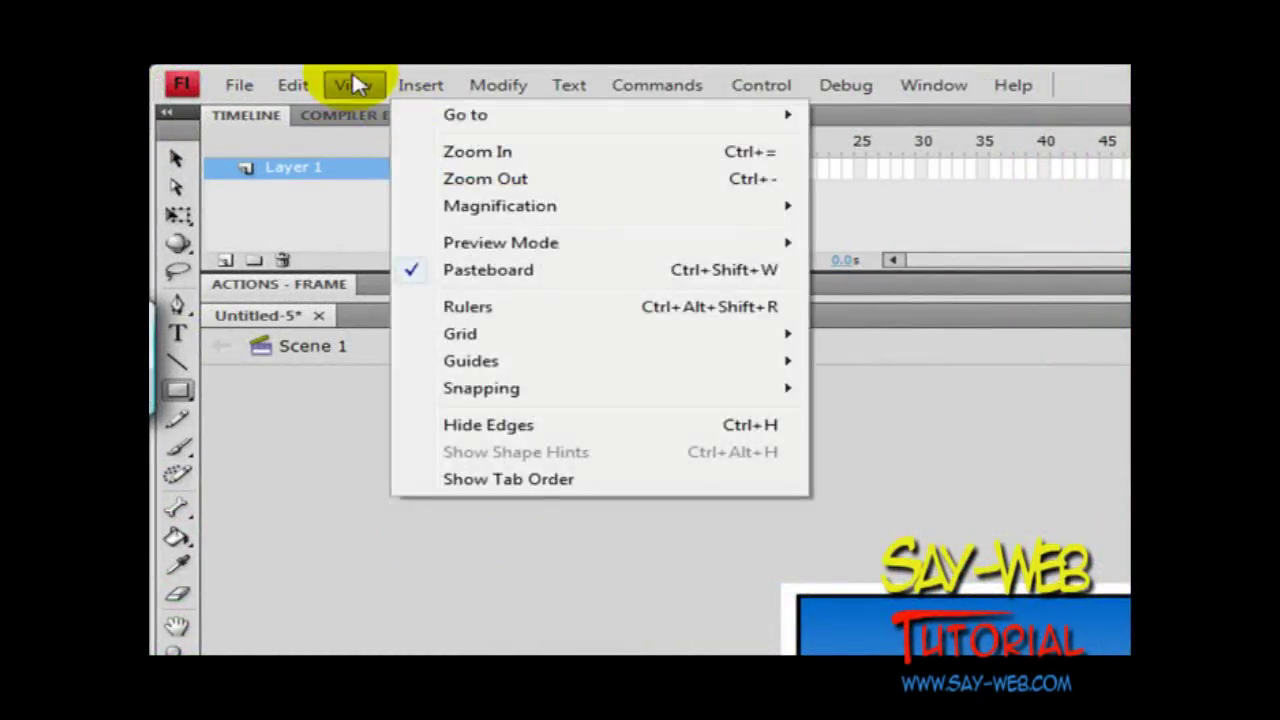
pyautogui.moveTo(484, 200)
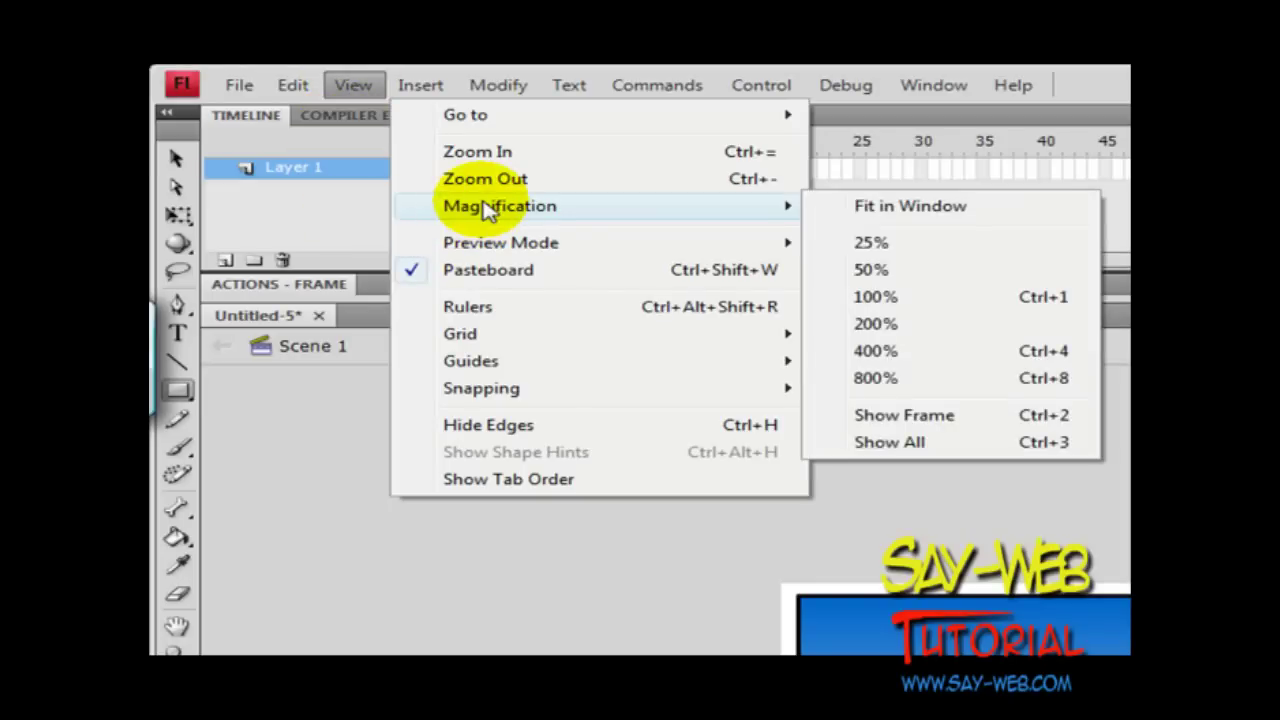
pyautogui.click(882, 208)
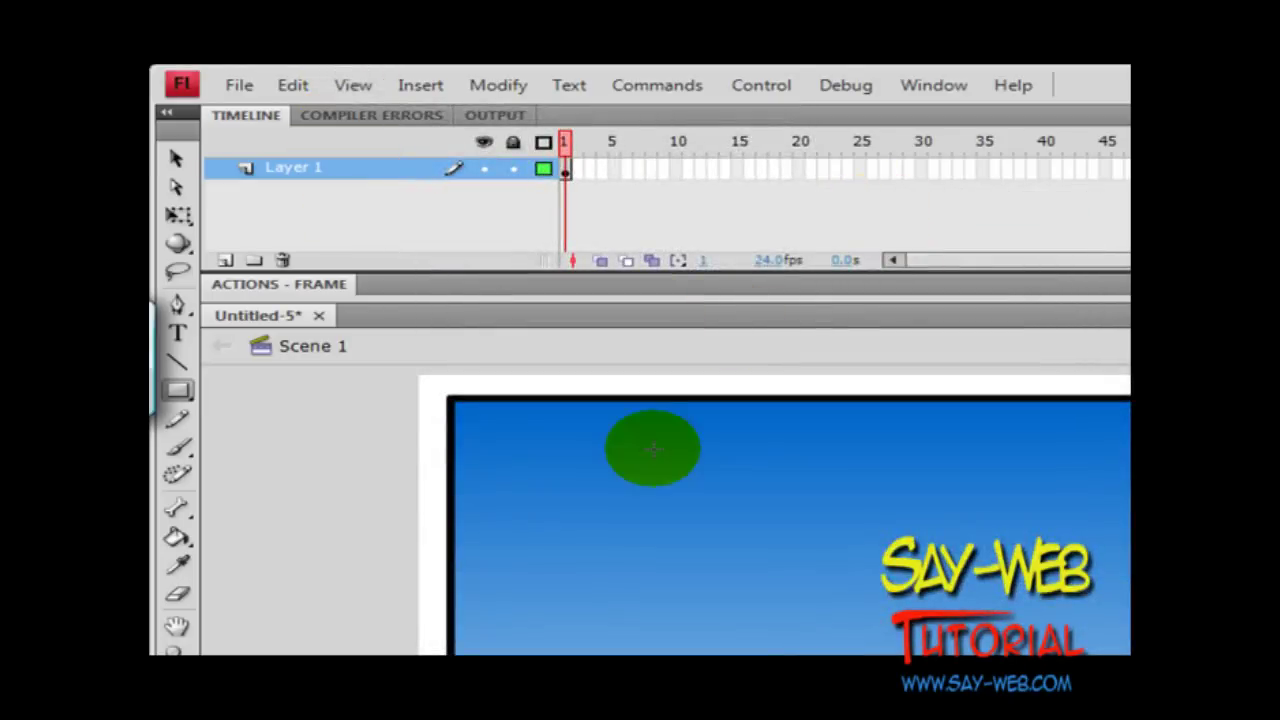
pyautogui.click(476, 419)
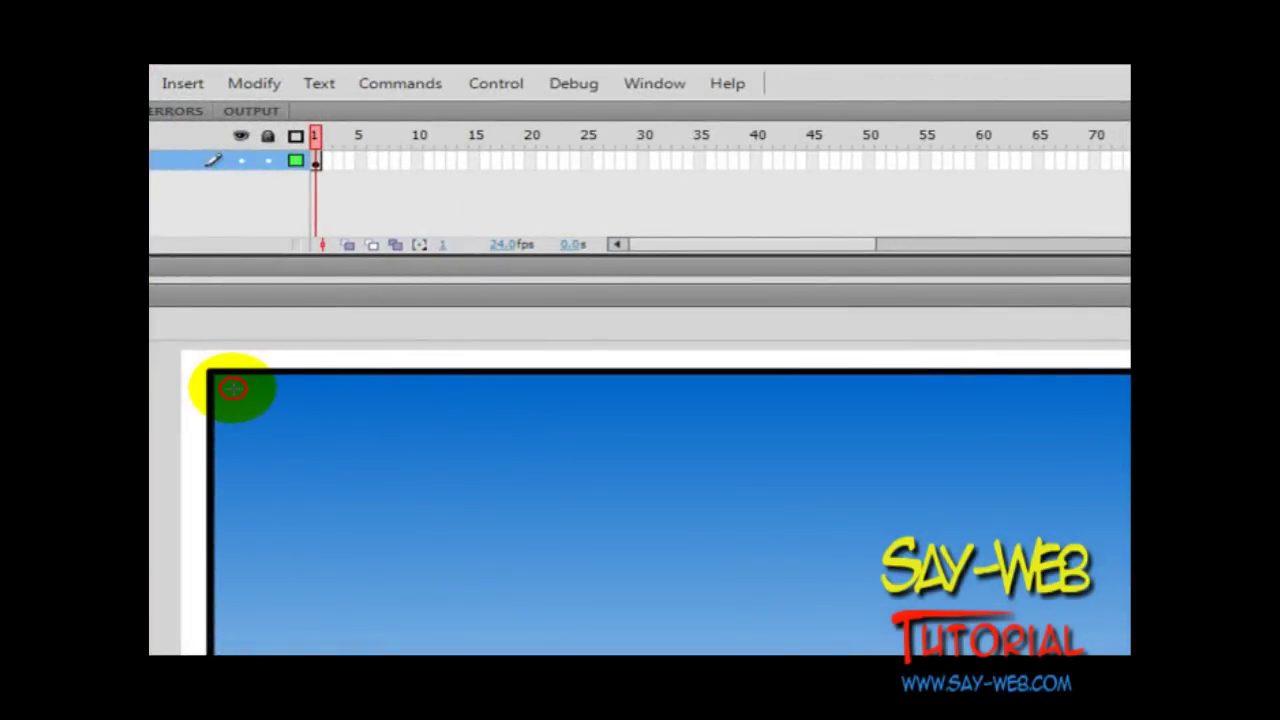
pyautogui.moveTo(232, 389)
pyautogui.mouseDown()
pyautogui.moveTo(366, 486)
pyautogui.moveTo(717, 514)
pyautogui.moveTo(1088, 520)
pyautogui.mouseUp()
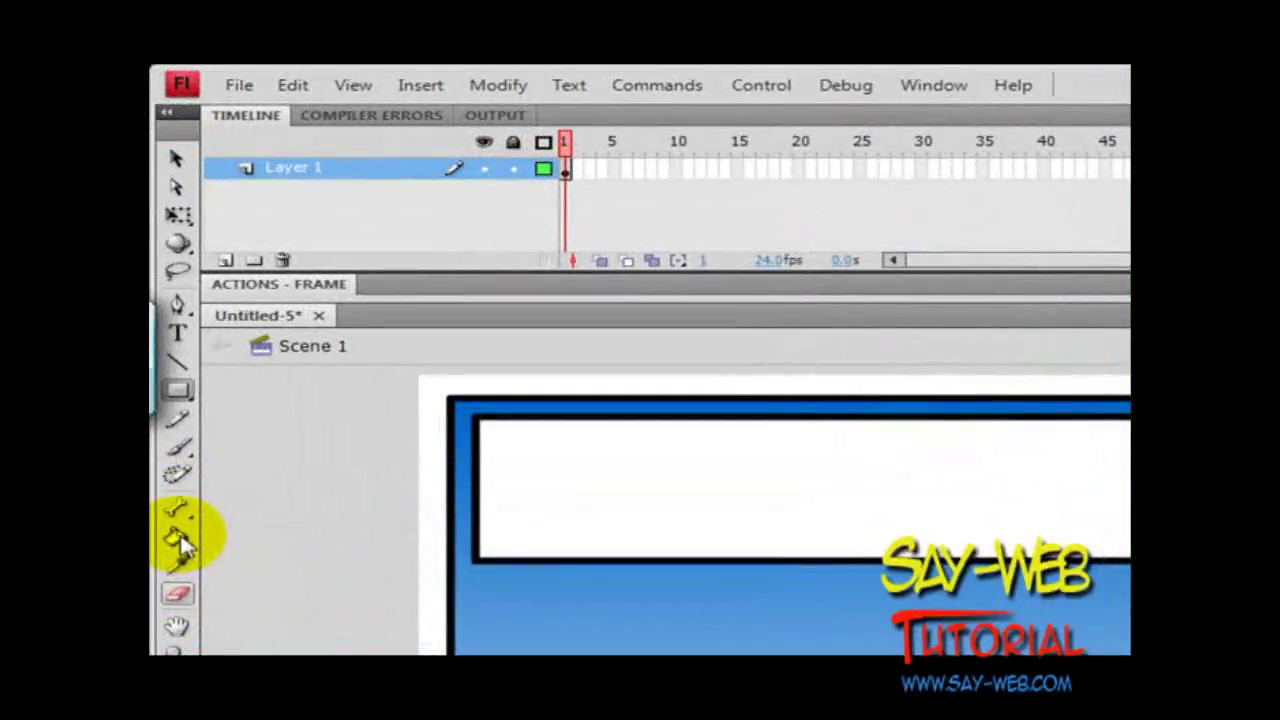
# - Switch to the Ink Bottle Tool with a solid black stroke of 2
pyautogui.click(178, 538)
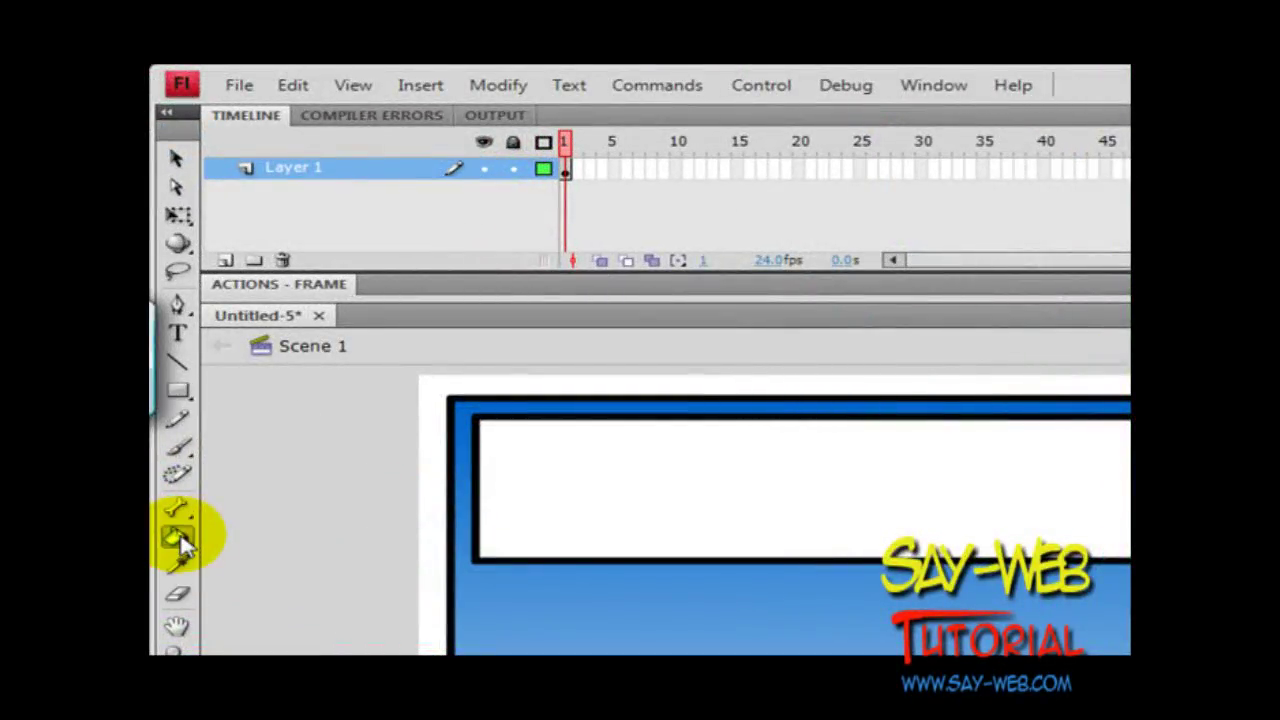
pyautogui.moveTo(180, 540); pyautogui.dragTo(303, 576)
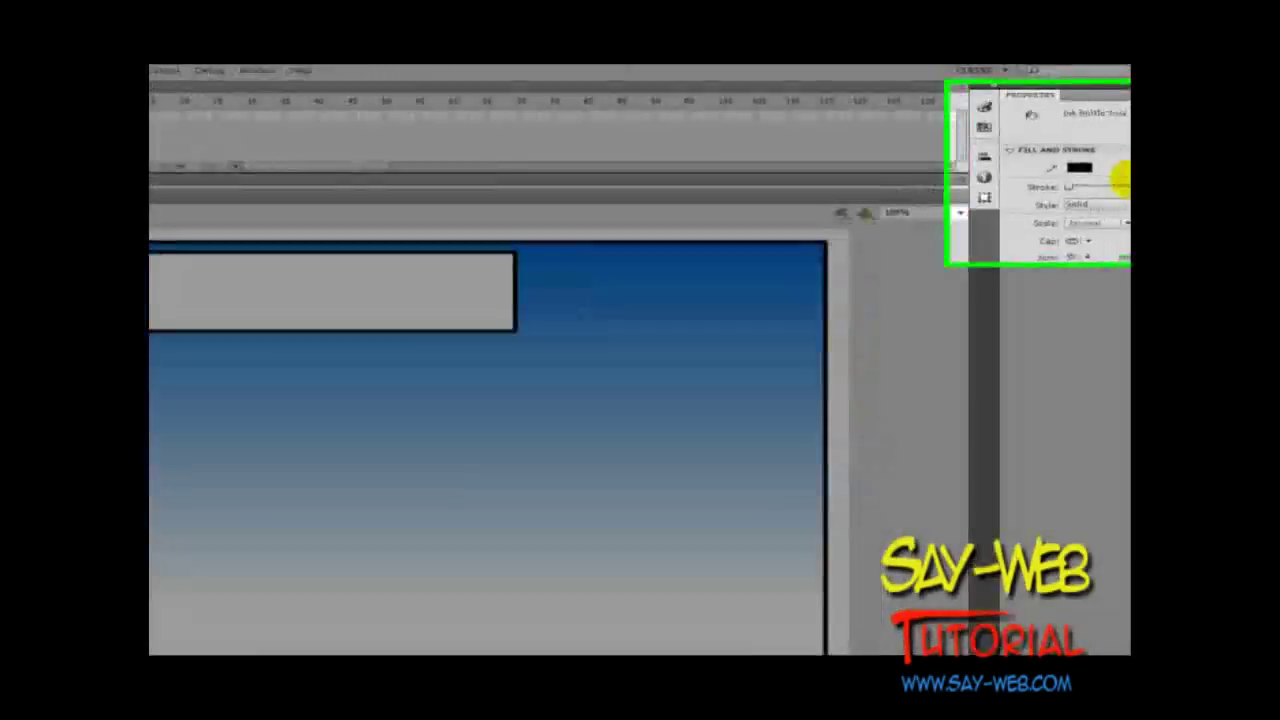
pyautogui.write('3')
pyautogui.press('Return')
pyautogui.write('2')
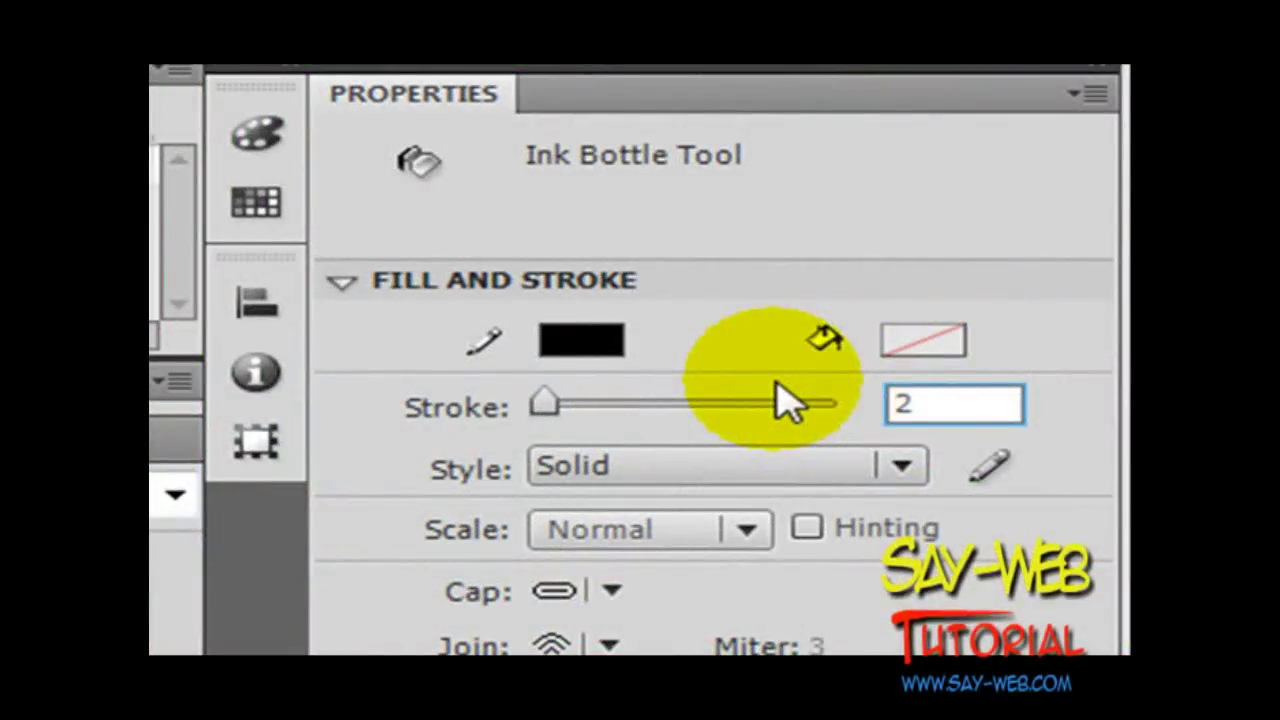
pyautogui.press('Return')
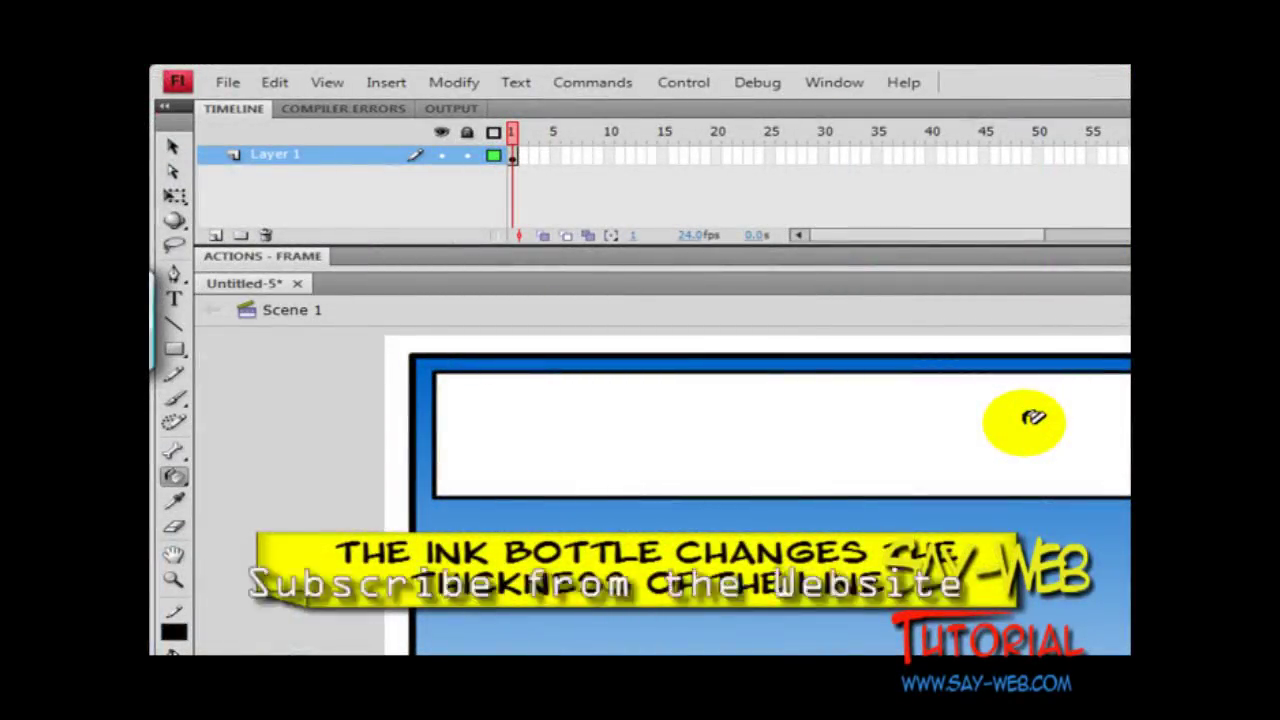
# - Rename Layer 1 in the Timeline to Background
pyautogui.doubleClick(290, 156)
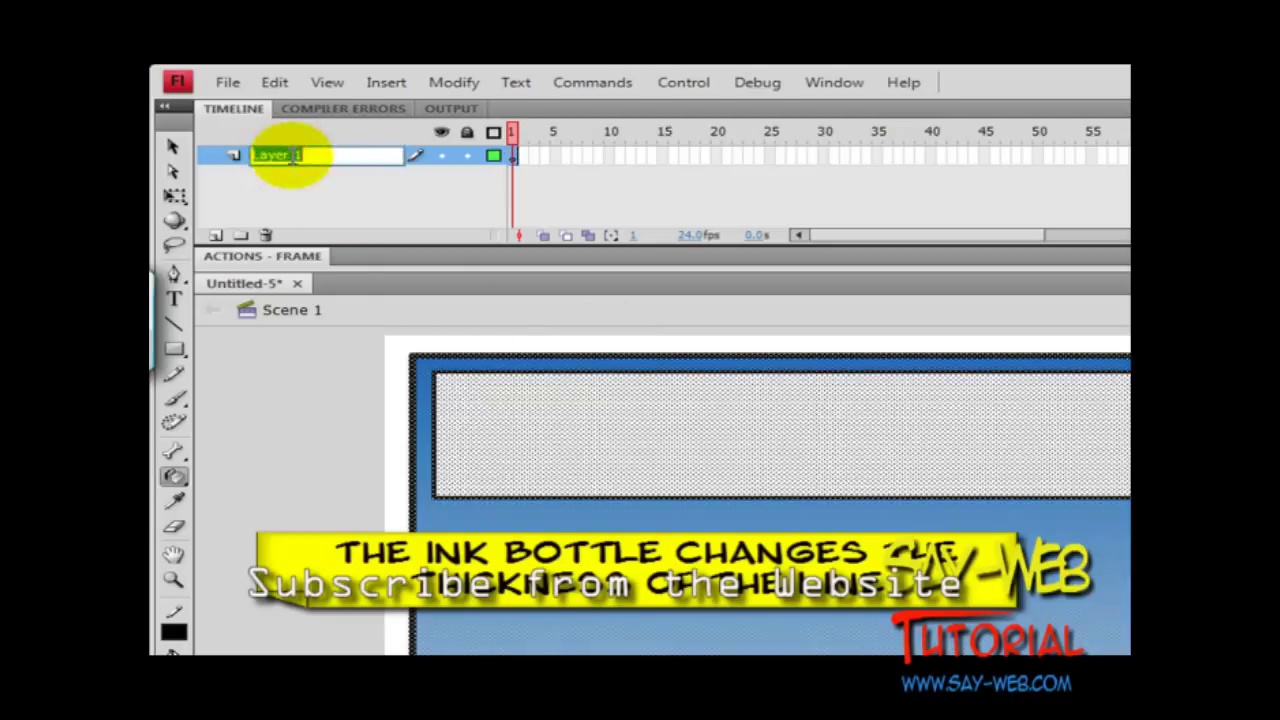
pyautogui.write('Back')
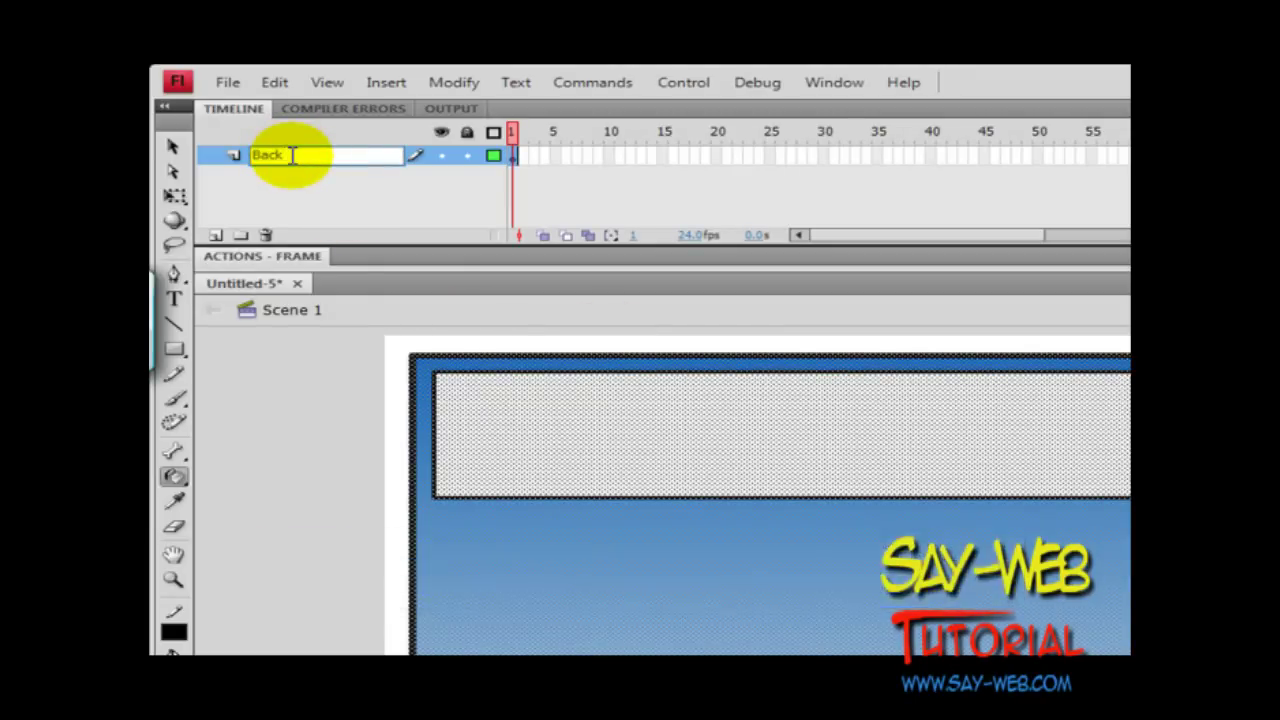
pyautogui.write('ground')
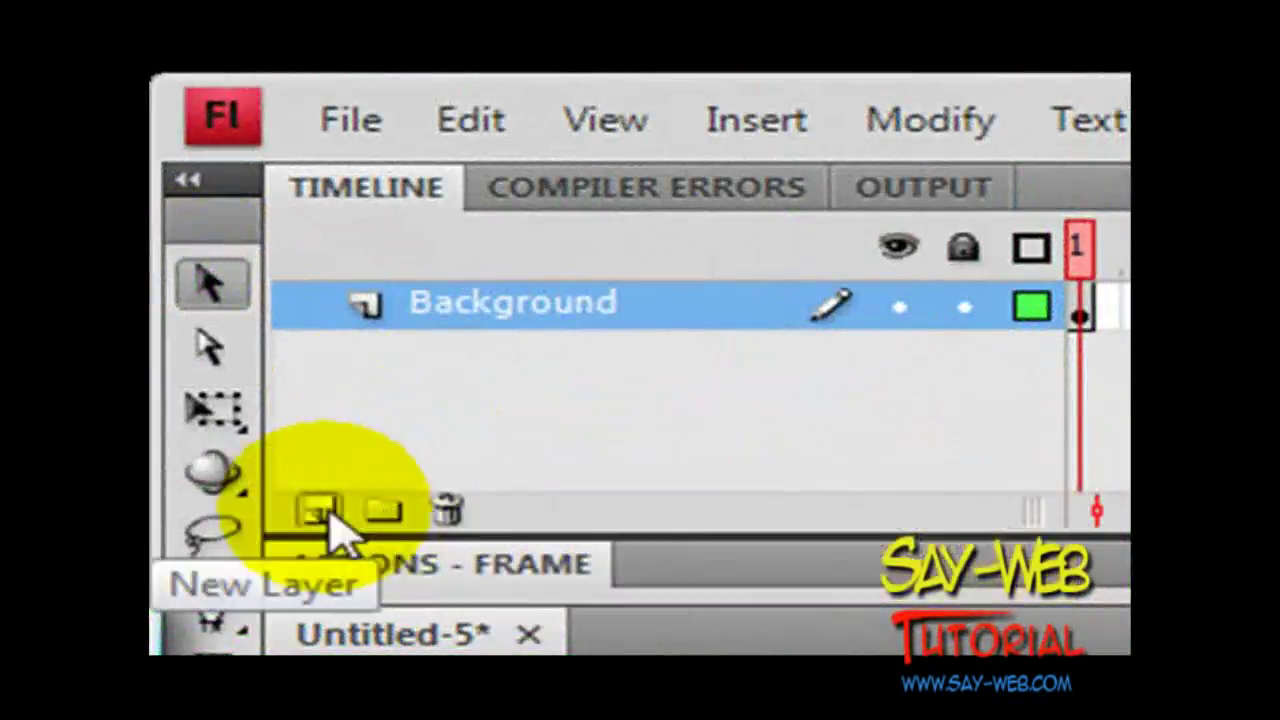
# - Add a second layer above Background and name it Buttons
pyautogui.click(322, 512)
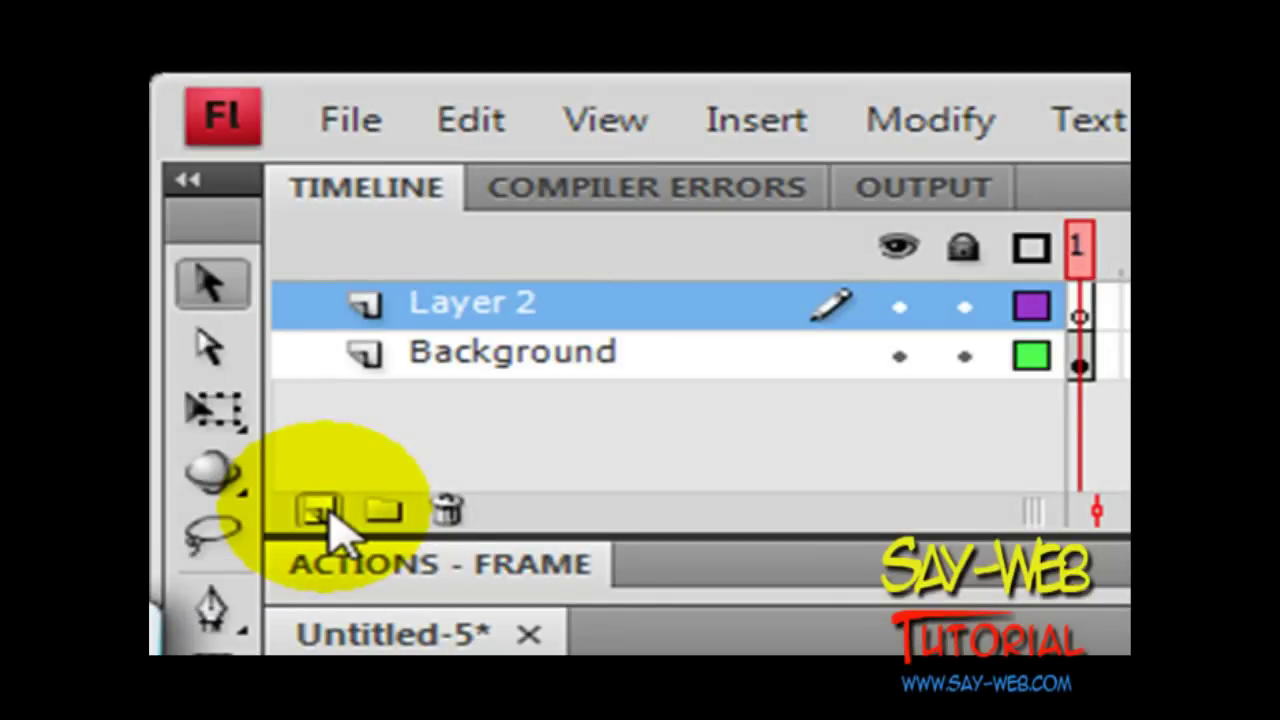
pyautogui.doubleClick(500, 305)
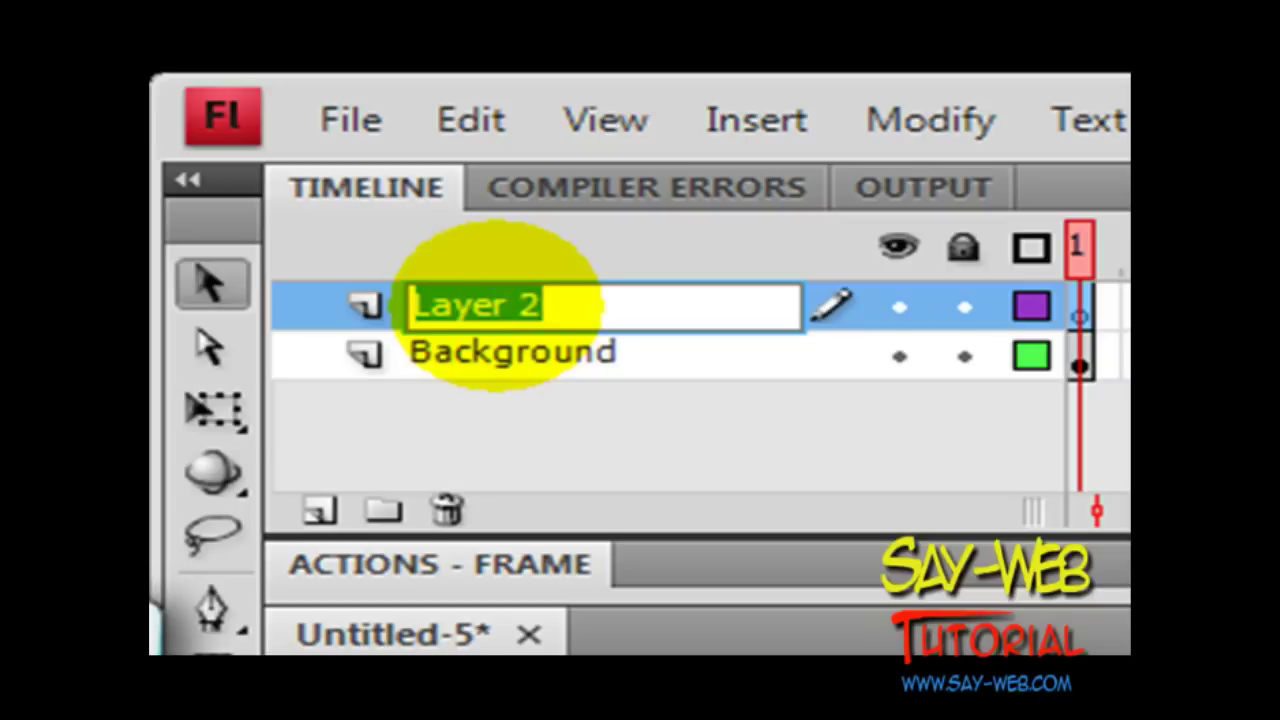
pyautogui.write('Butt')
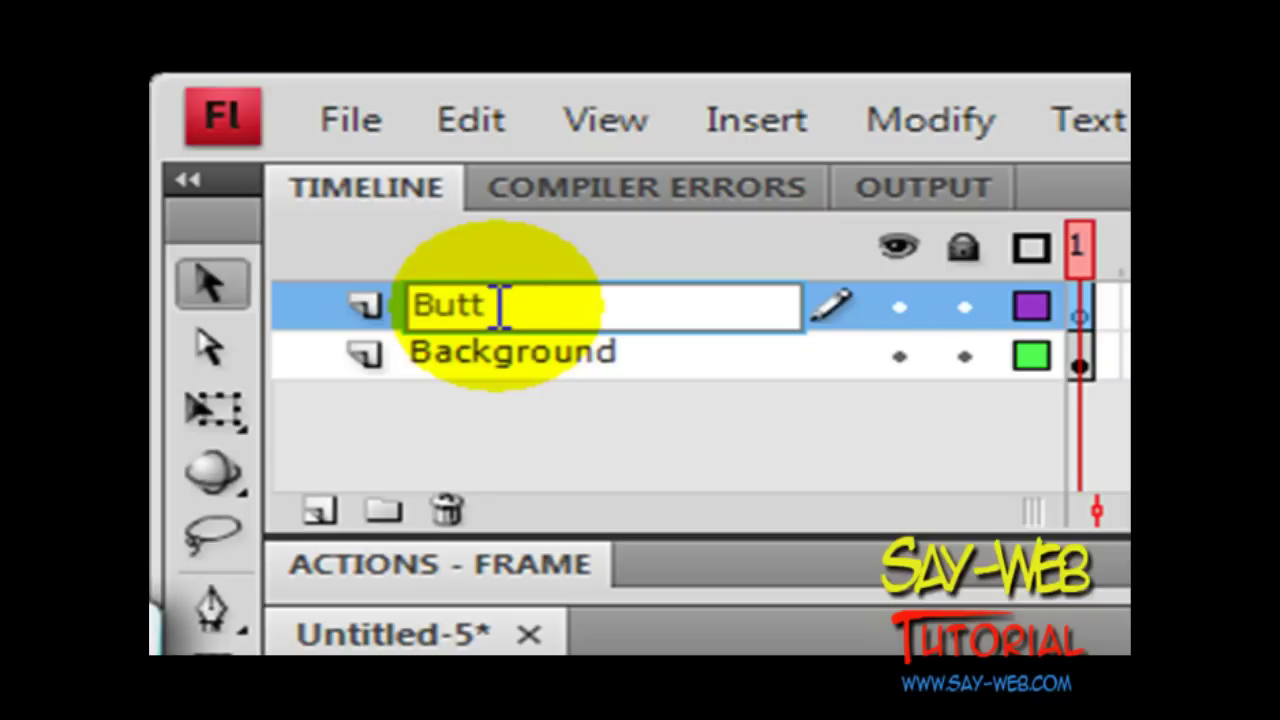
pyautogui.write('ons')
pyautogui.click(606, 463)
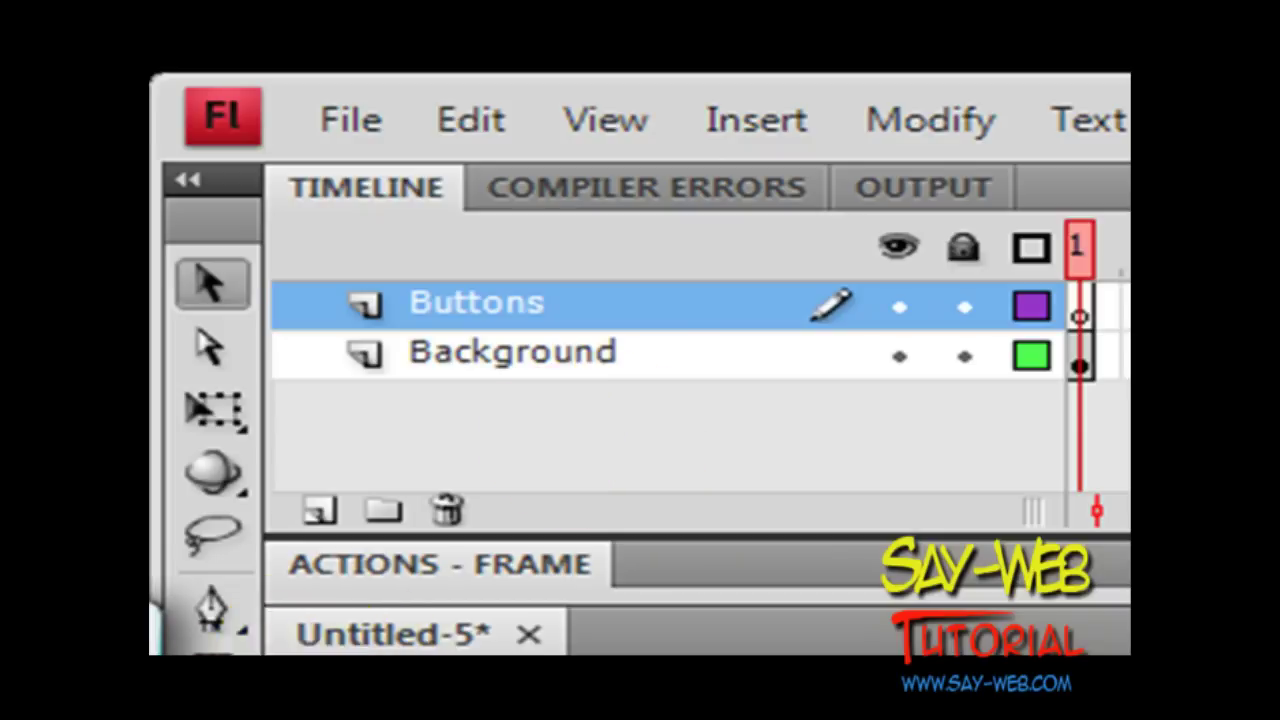
pyautogui.press('r')
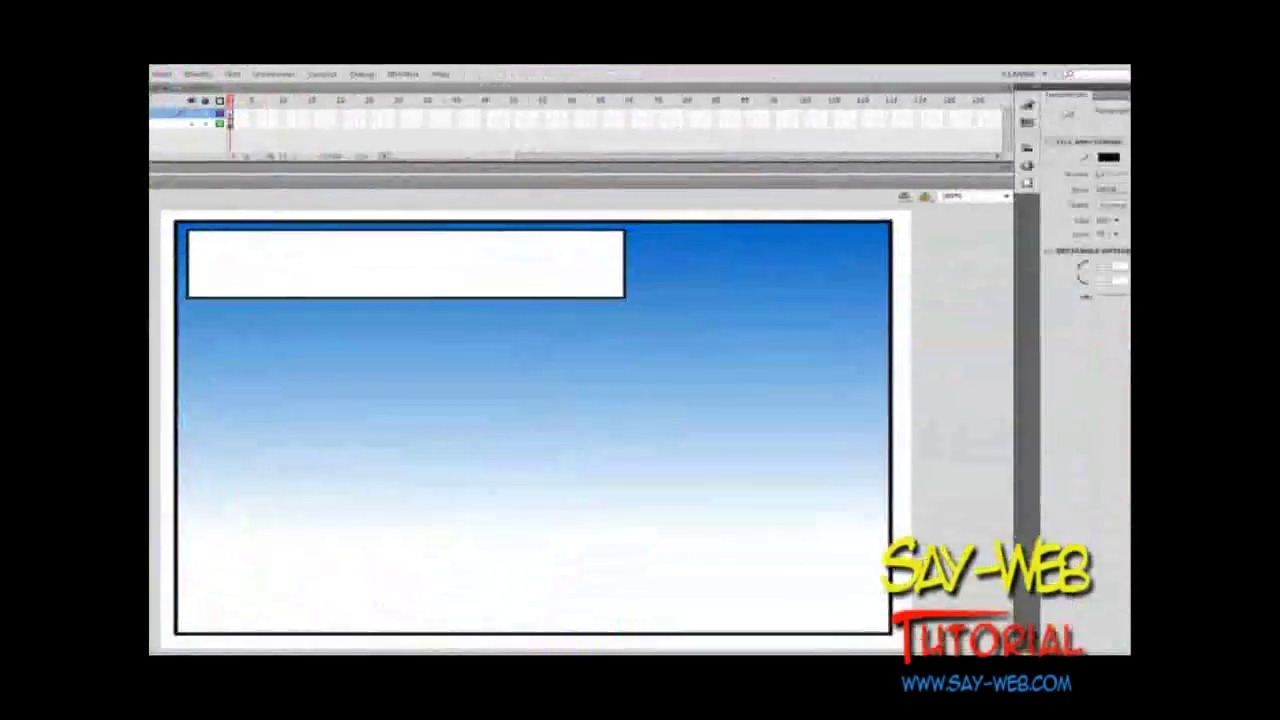
# - Set the fill to #3366CC and draw a small square below the display bar's left end
pyautogui.click(1027, 105)
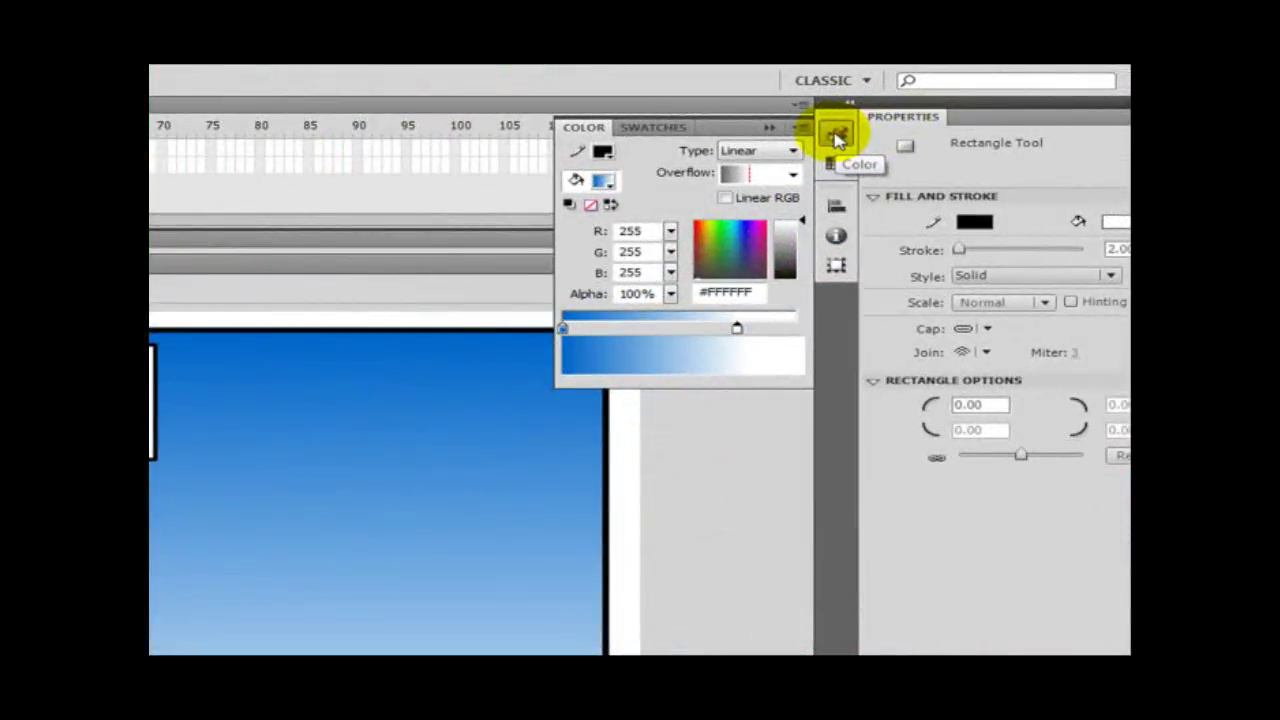
pyautogui.click(602, 181)
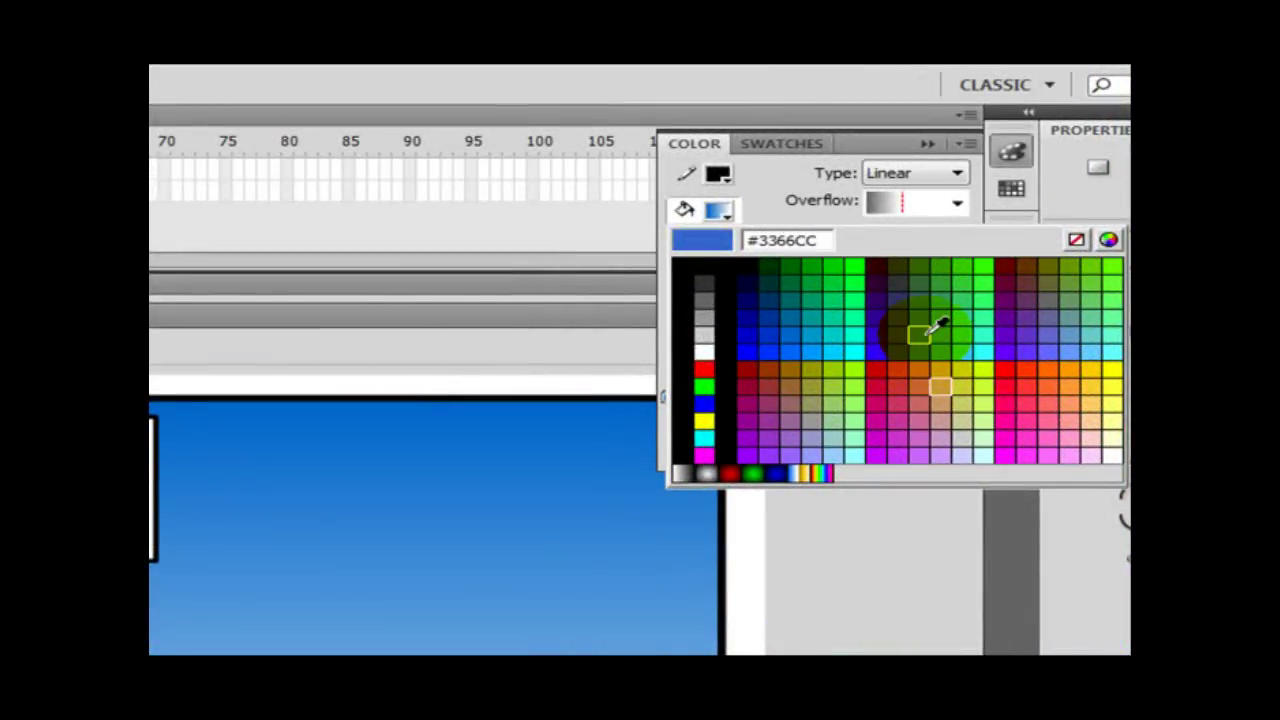
pyautogui.click(926, 331)
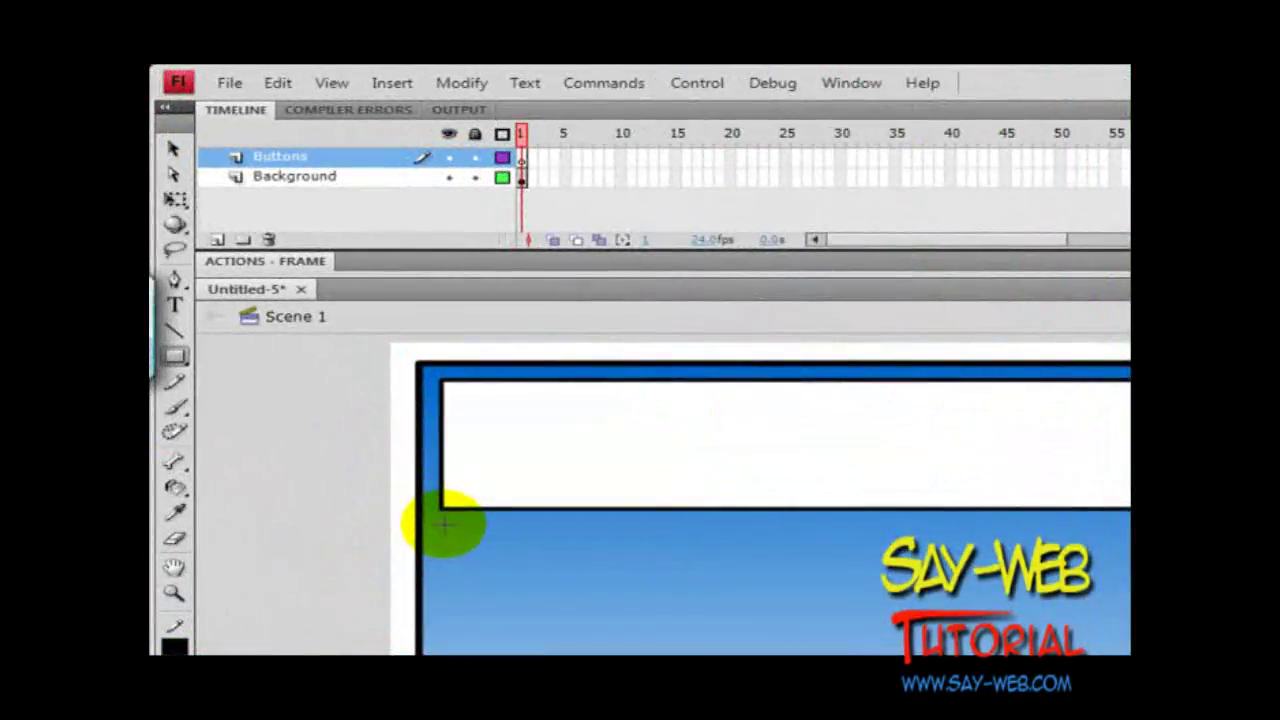
pyautogui.moveTo(249, 357); pyautogui.dragTo(309, 414)
pyautogui.moveTo(541, 615); pyautogui.dragTo(561, 618)
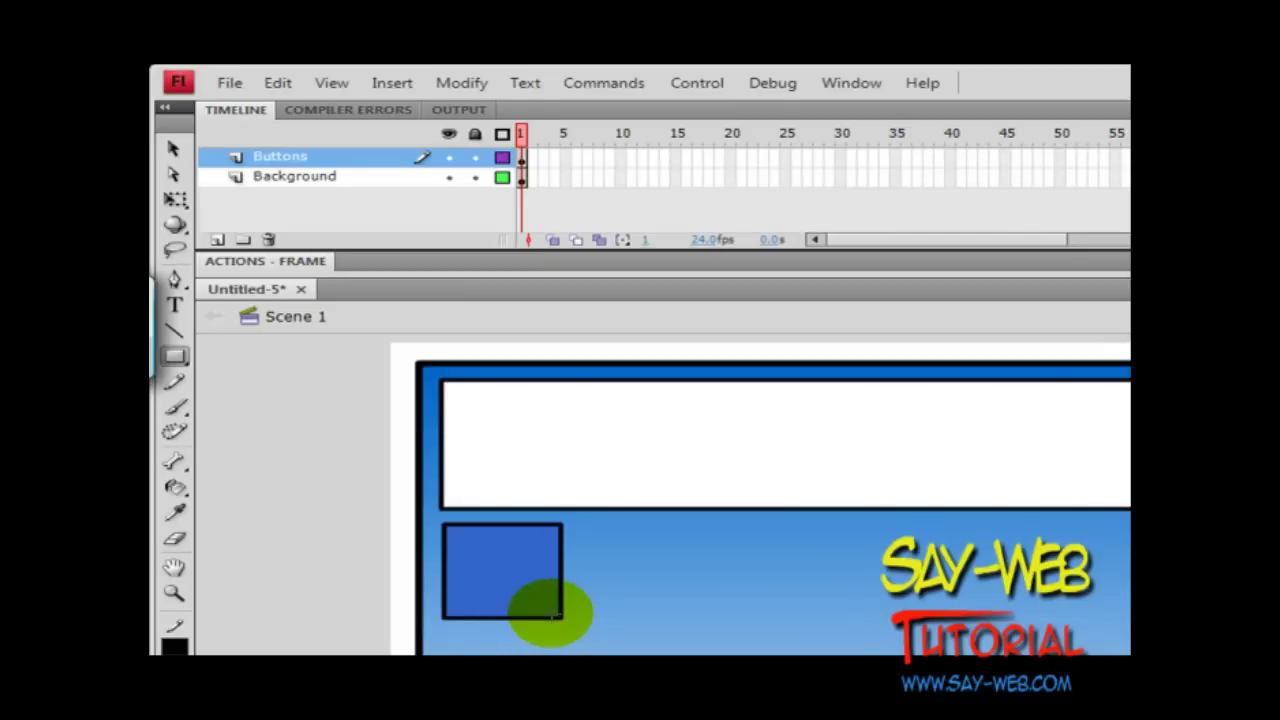
# - Lock the Background layer, then select the blue square and bring up its context menu
pyautogui.click(172, 150)
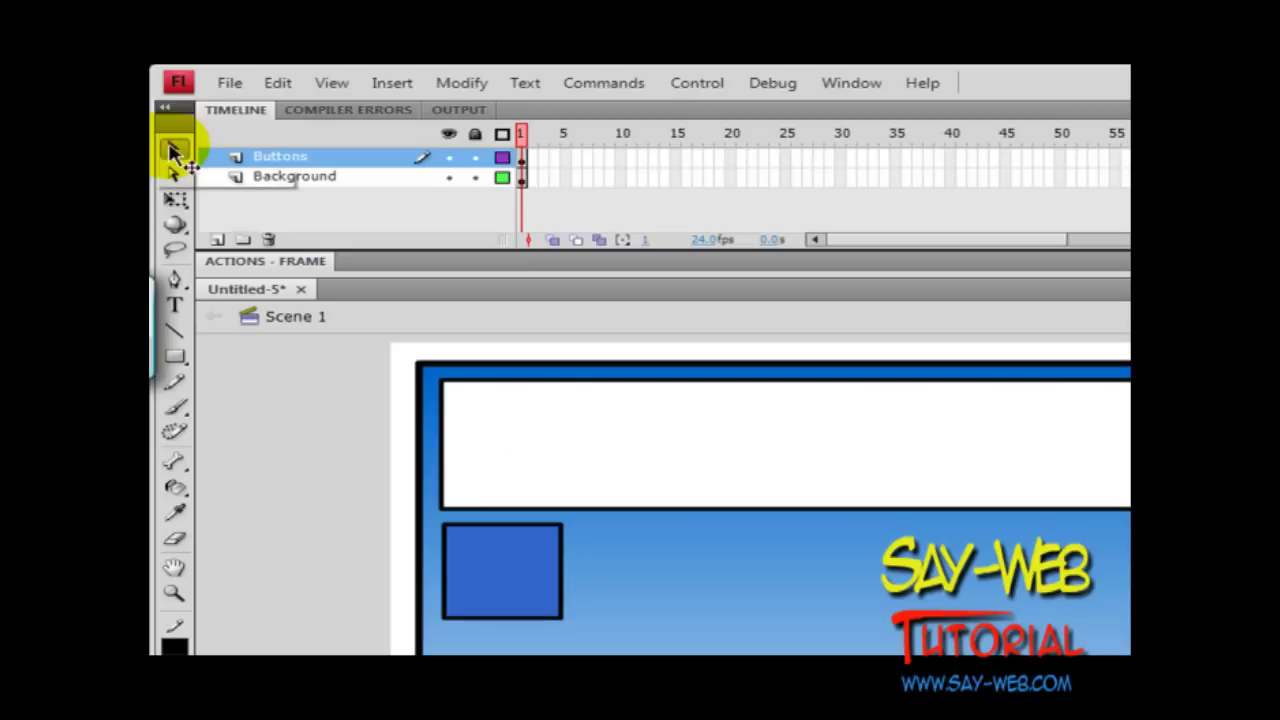
pyautogui.click(477, 179)
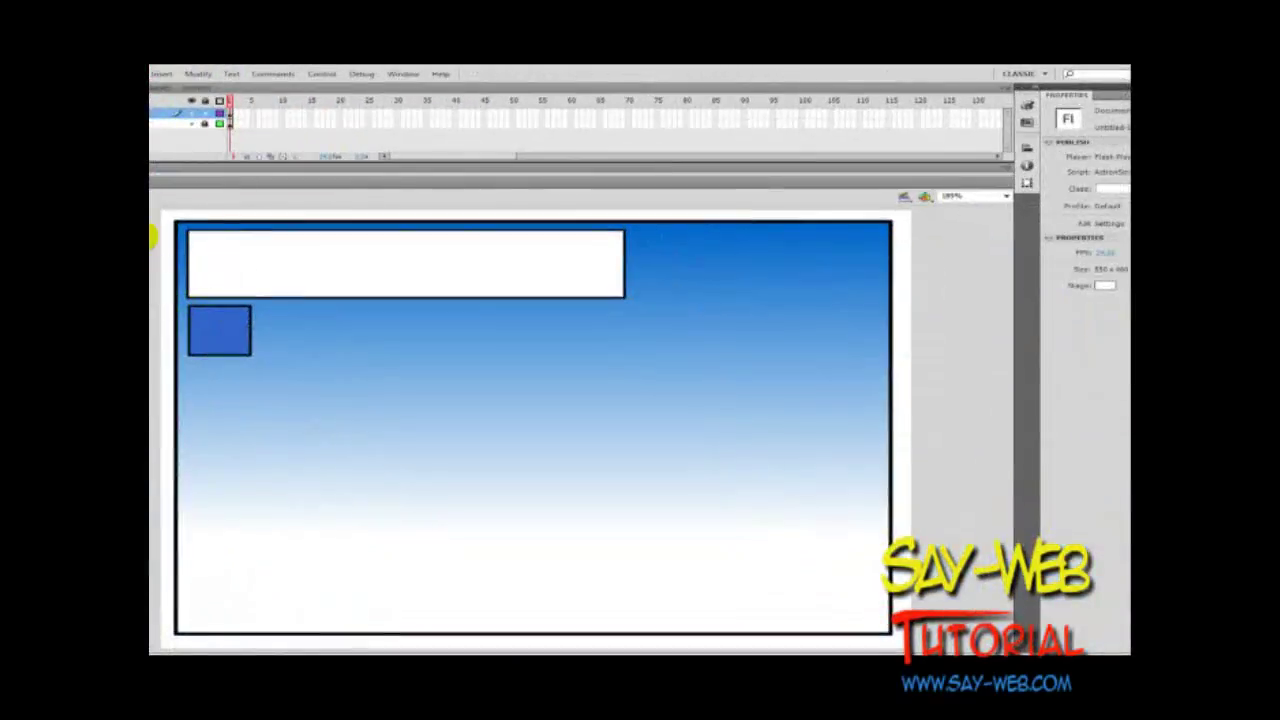
pyautogui.moveTo(155, 236); pyautogui.dragTo(320, 418)
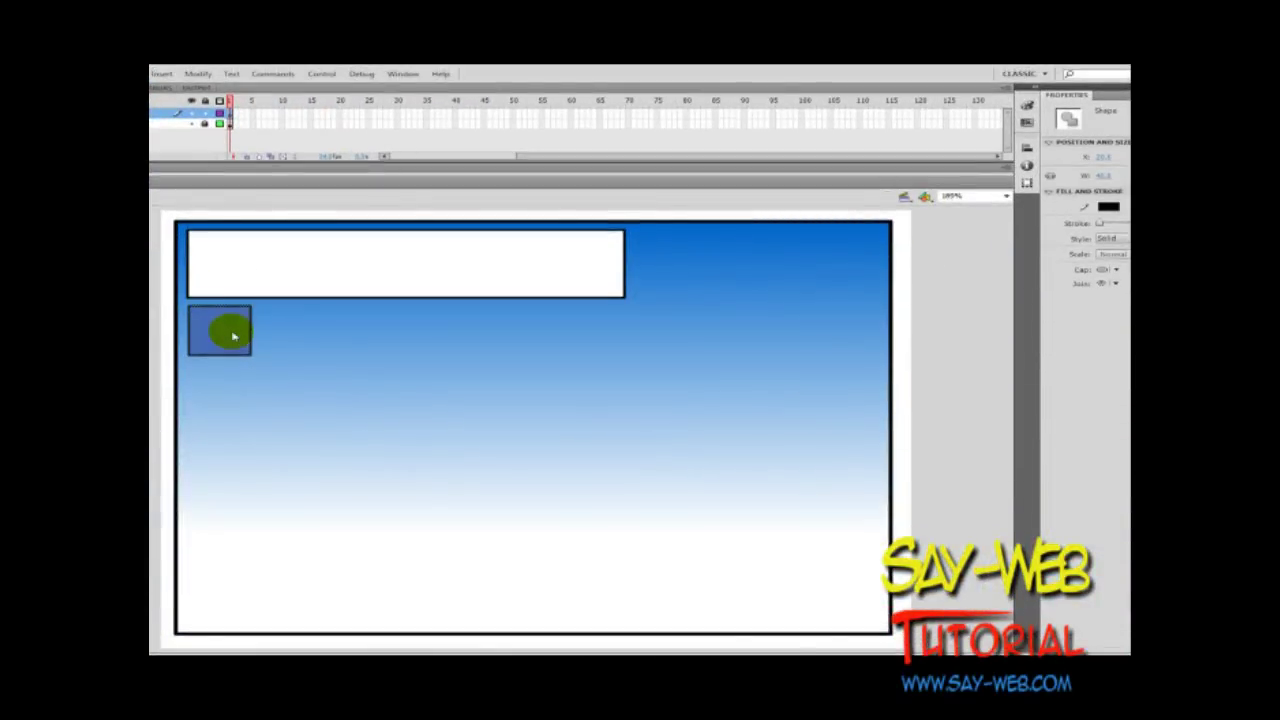
pyautogui.rightClick(234, 318)
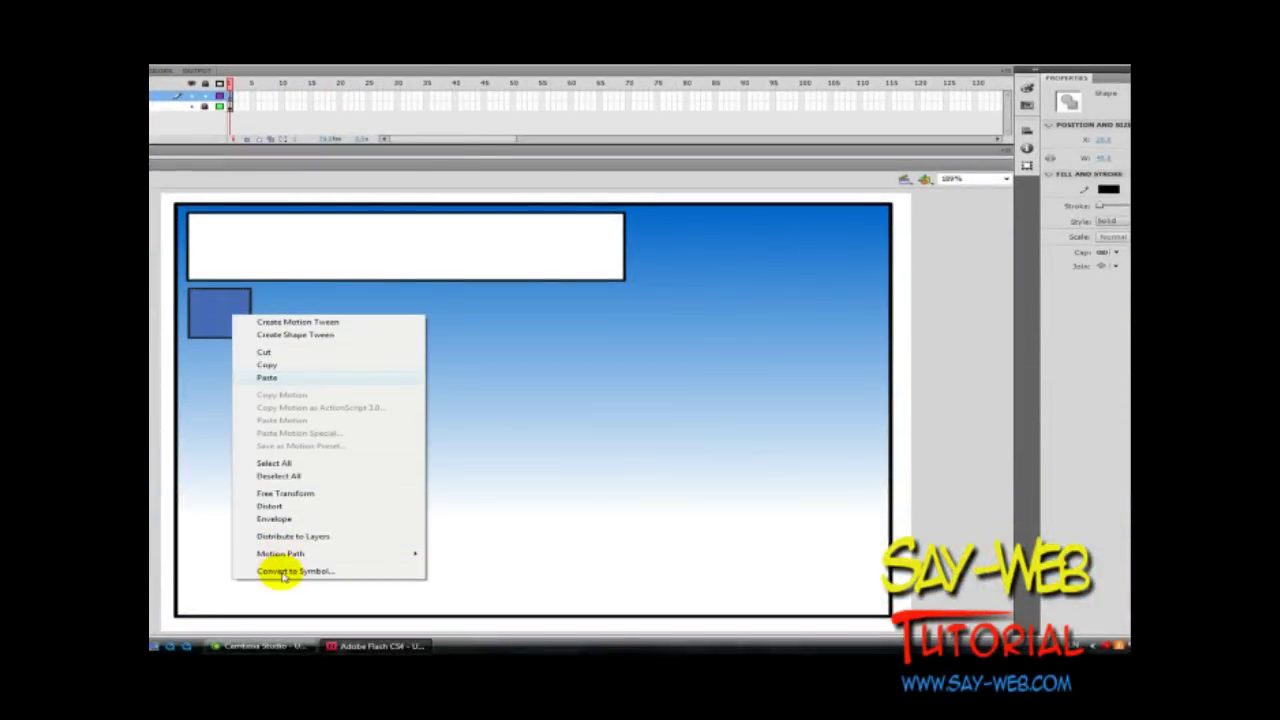
# - Start converting the blue square to a Button symbol and type the name num_btn
pyautogui.click(286, 588)
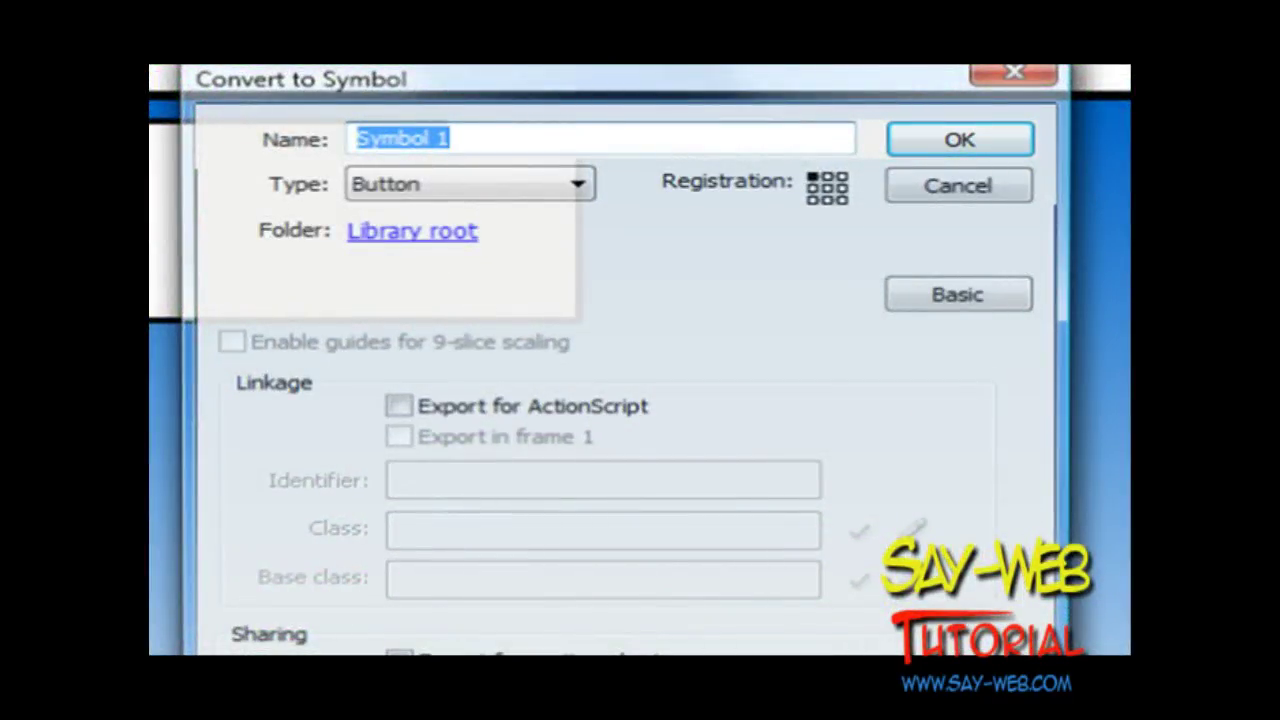
pyautogui.write('B')
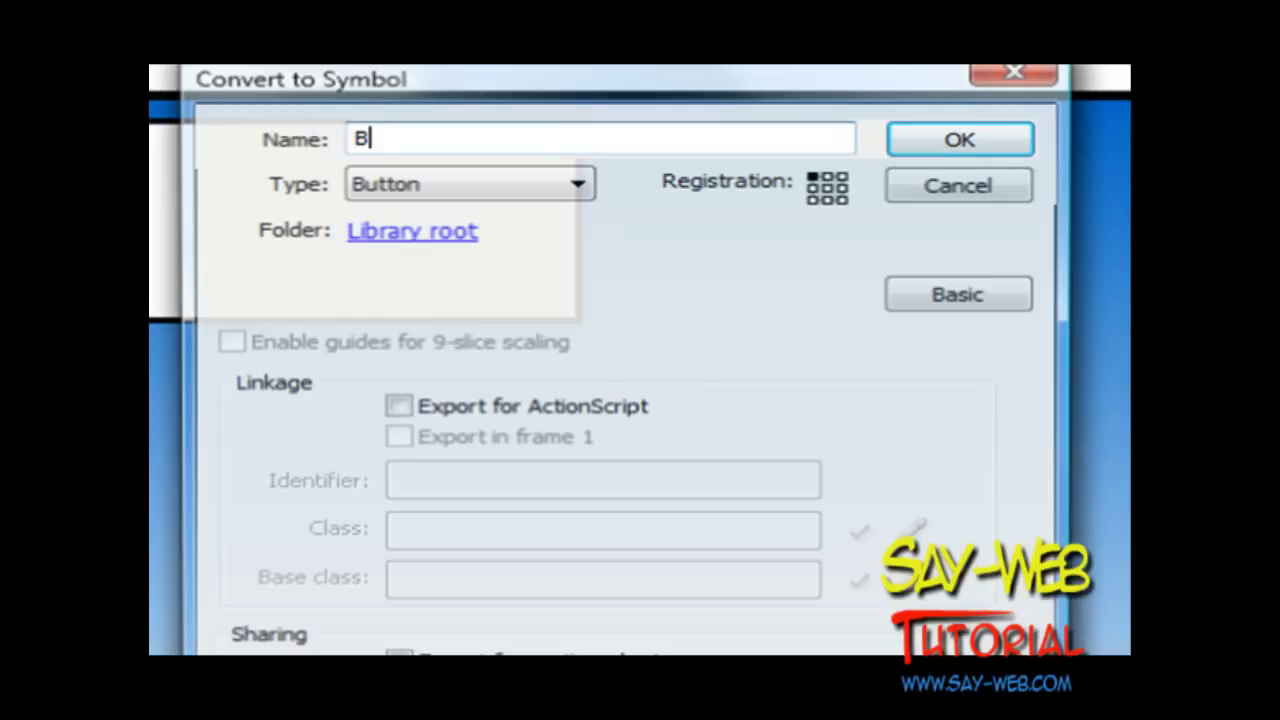
pyautogui.write('n')
pyautogui.press('BackSpace')
pyautogui.press('BackSpace')
pyautogui.press('BackSpace')
pyautogui.press('BackSpace')
pyautogui.write('num_b')
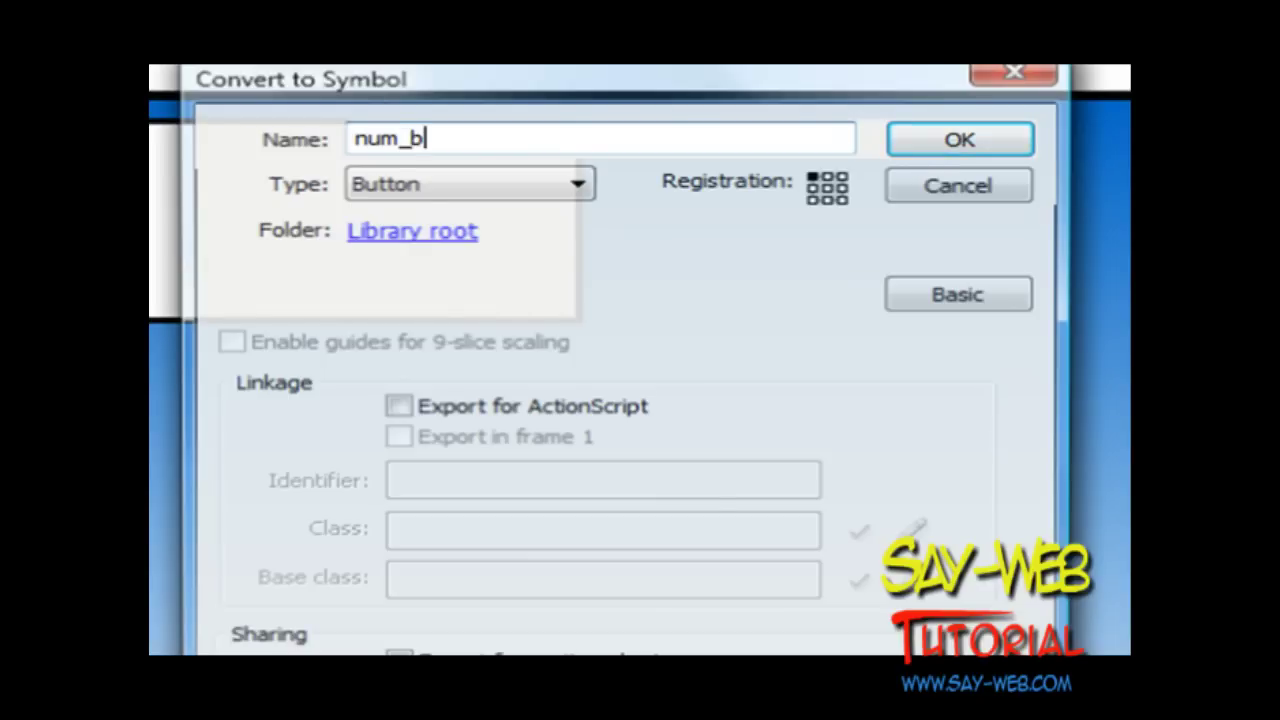
pyautogui.write('u')
pyautogui.press('BackSpace')
# - Finish the num_btn name and confirm the Button symbol conversion
pyautogui.write('tn')
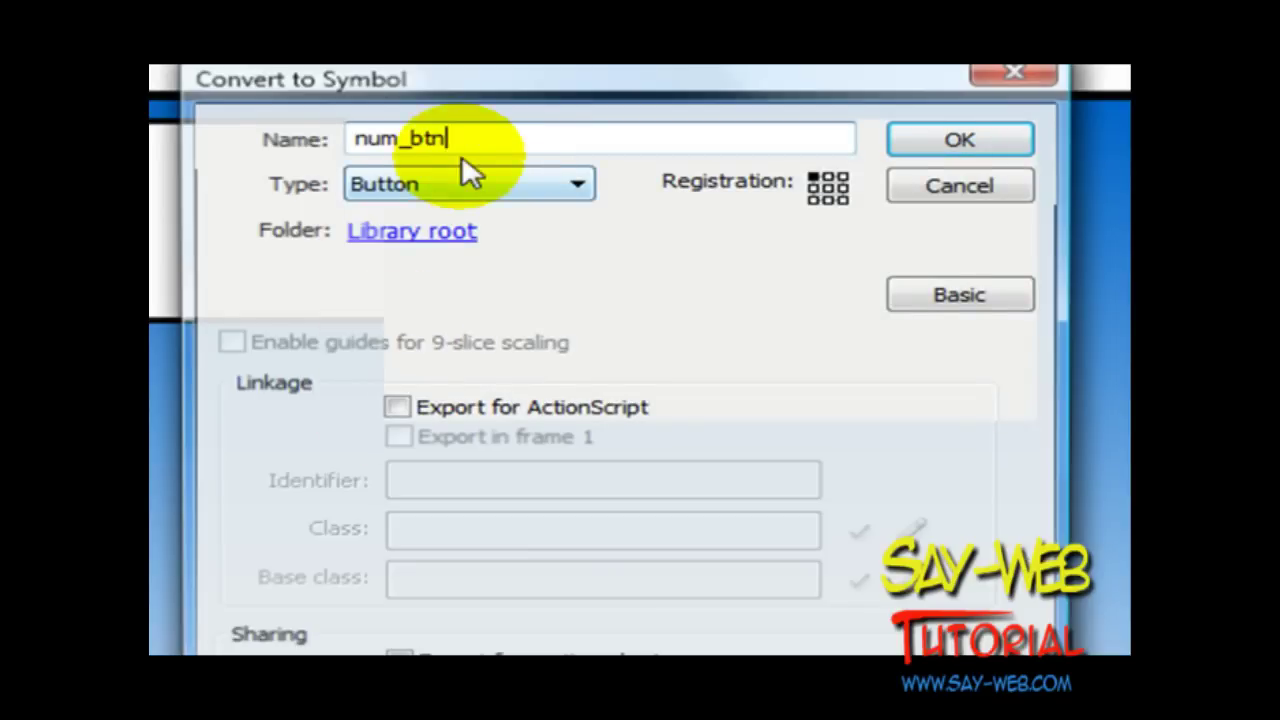
pyautogui.click(1008, 188)
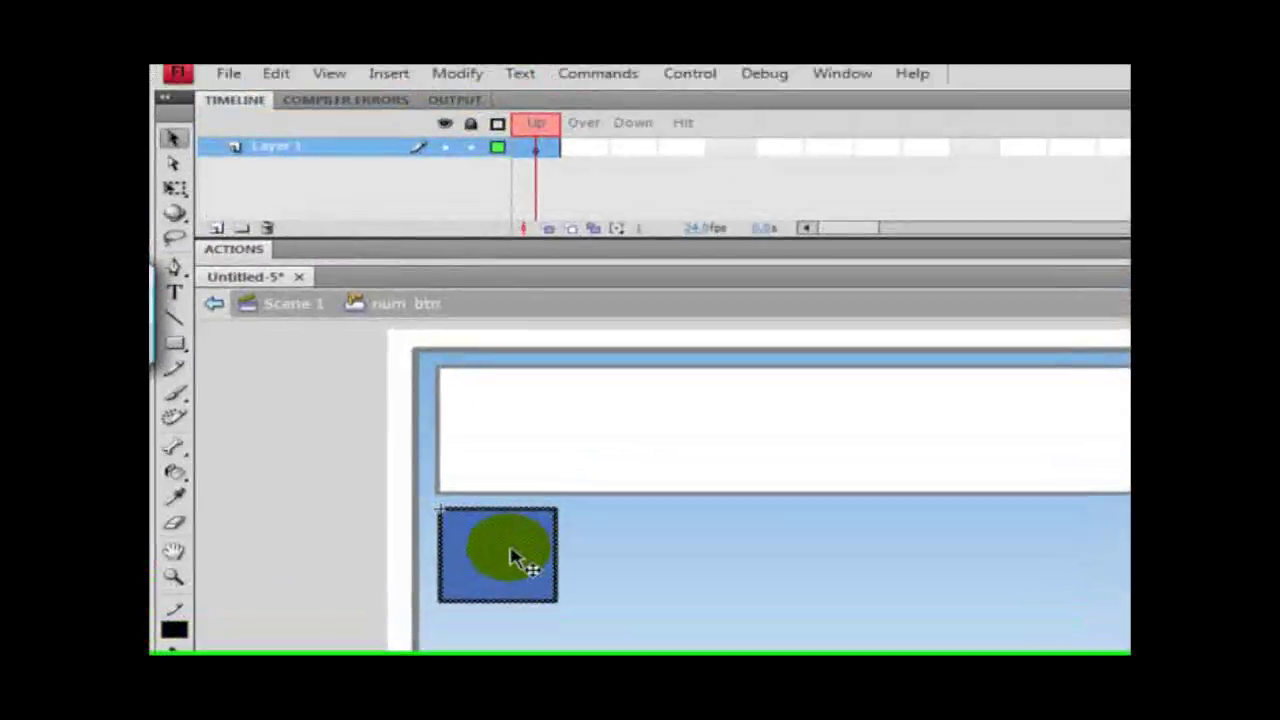
# - Open num_btn for editing and extend Layer 1 into the Over and Down frames
pyautogui.moveTo(514, 557); pyautogui.dragTo(610, 592)
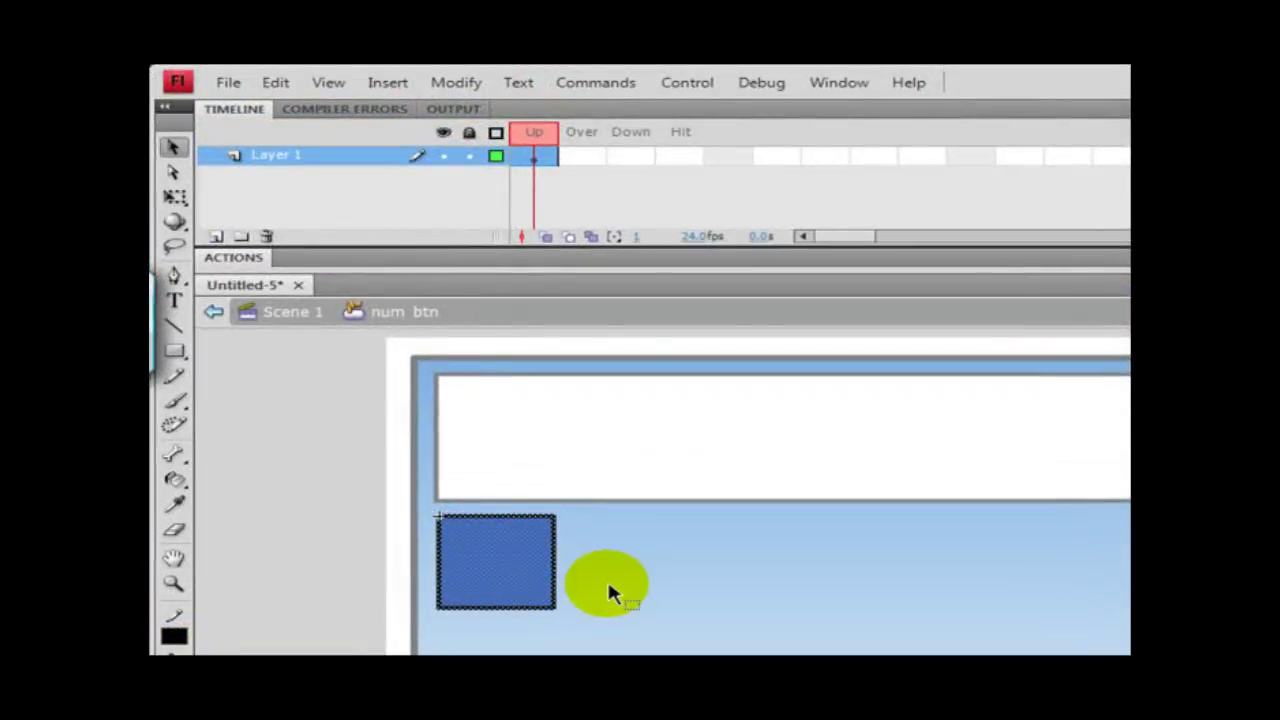
pyautogui.click(607, 579)
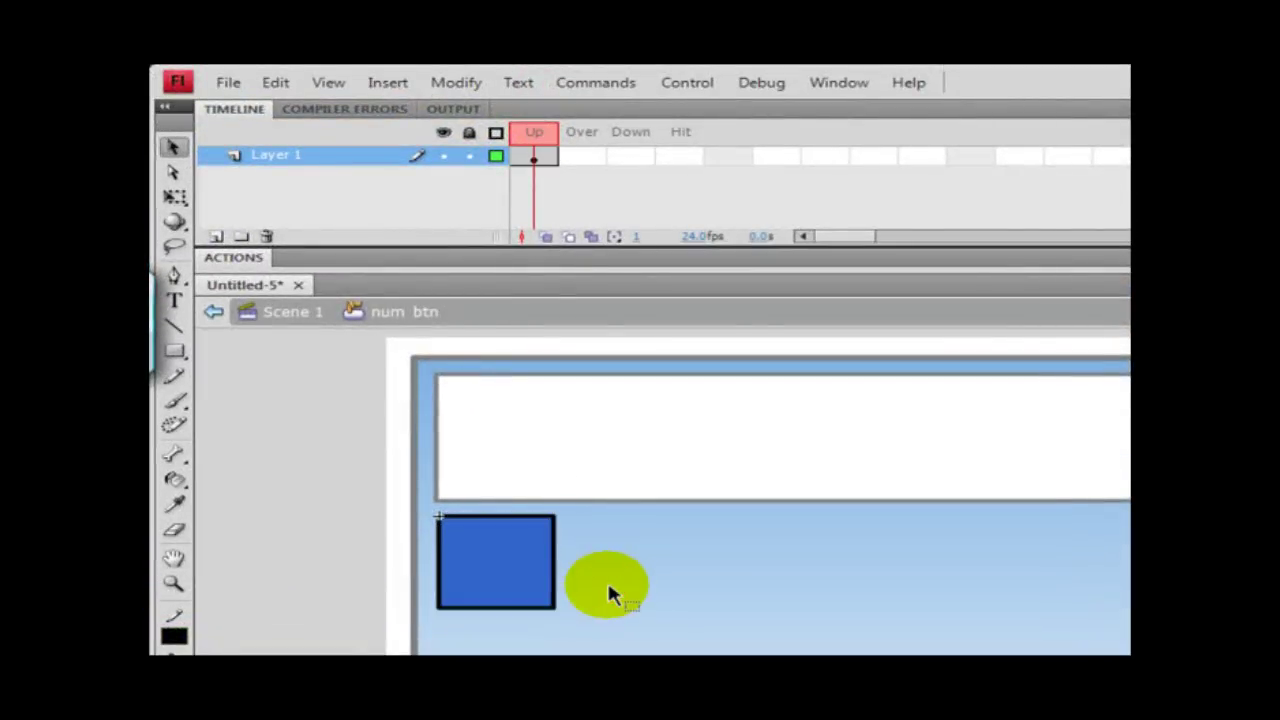
pyautogui.rightClick(578, 158)
pyautogui.click(645, 254)
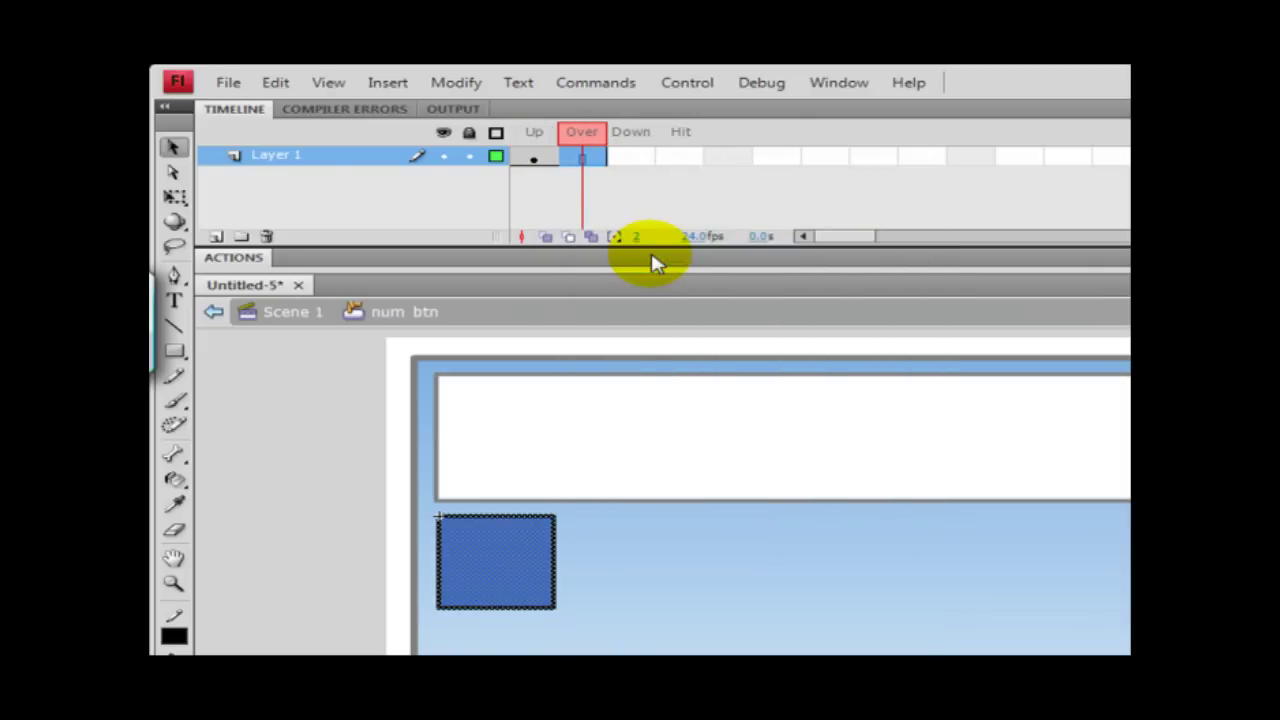
pyautogui.rightClick(632, 158)
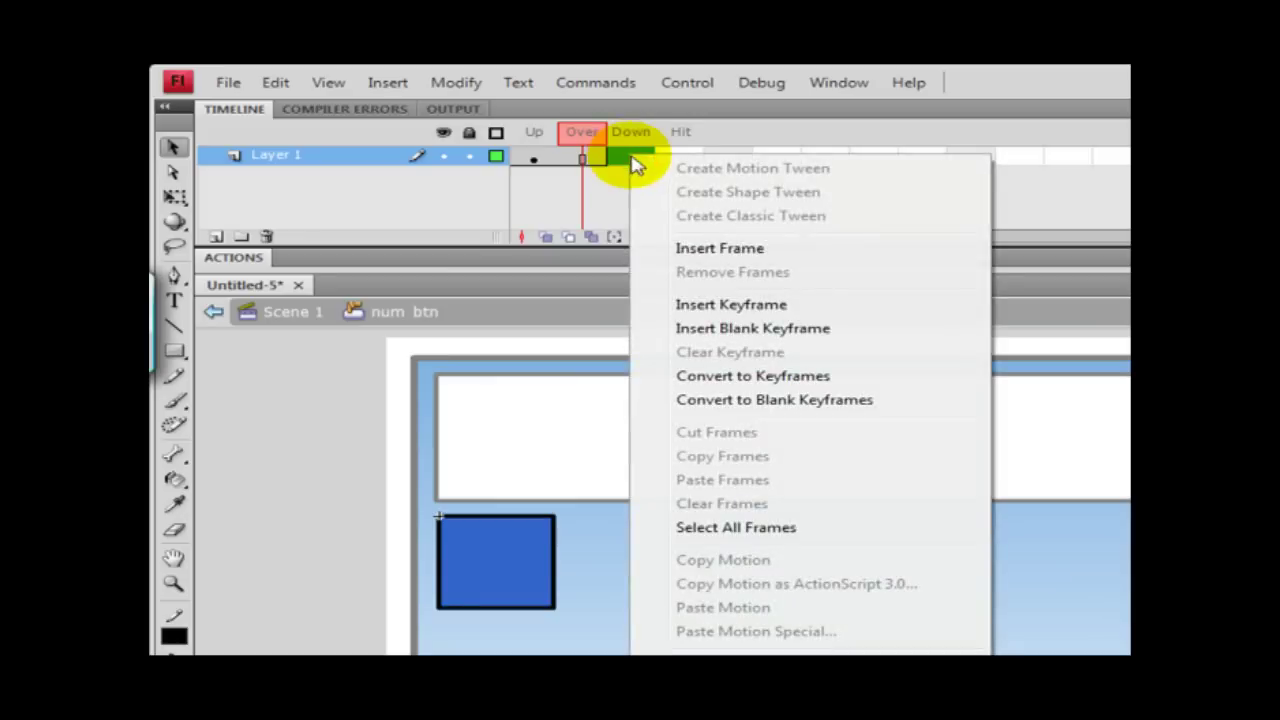
pyautogui.click(703, 252)
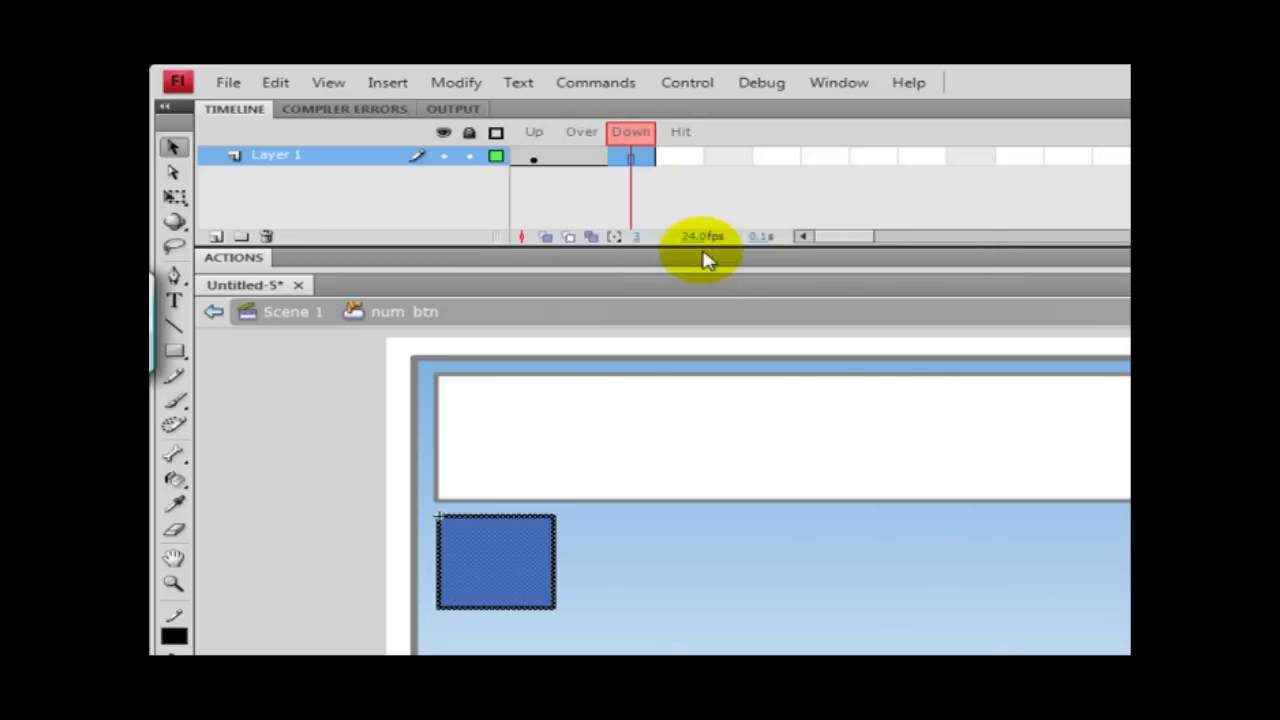
# - Make Layer 1's Over and Down frames separate keyframes
pyautogui.rightClick(585, 157)
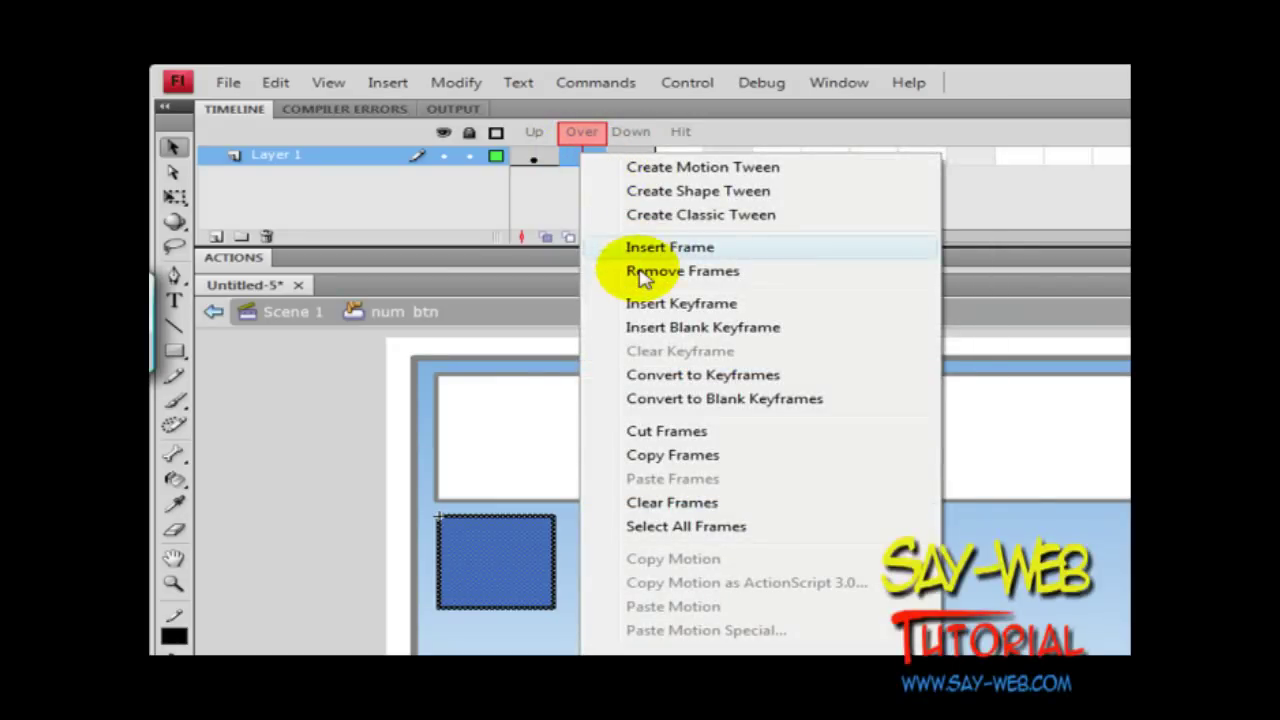
pyautogui.click(640, 303)
pyautogui.rightClick(630, 157)
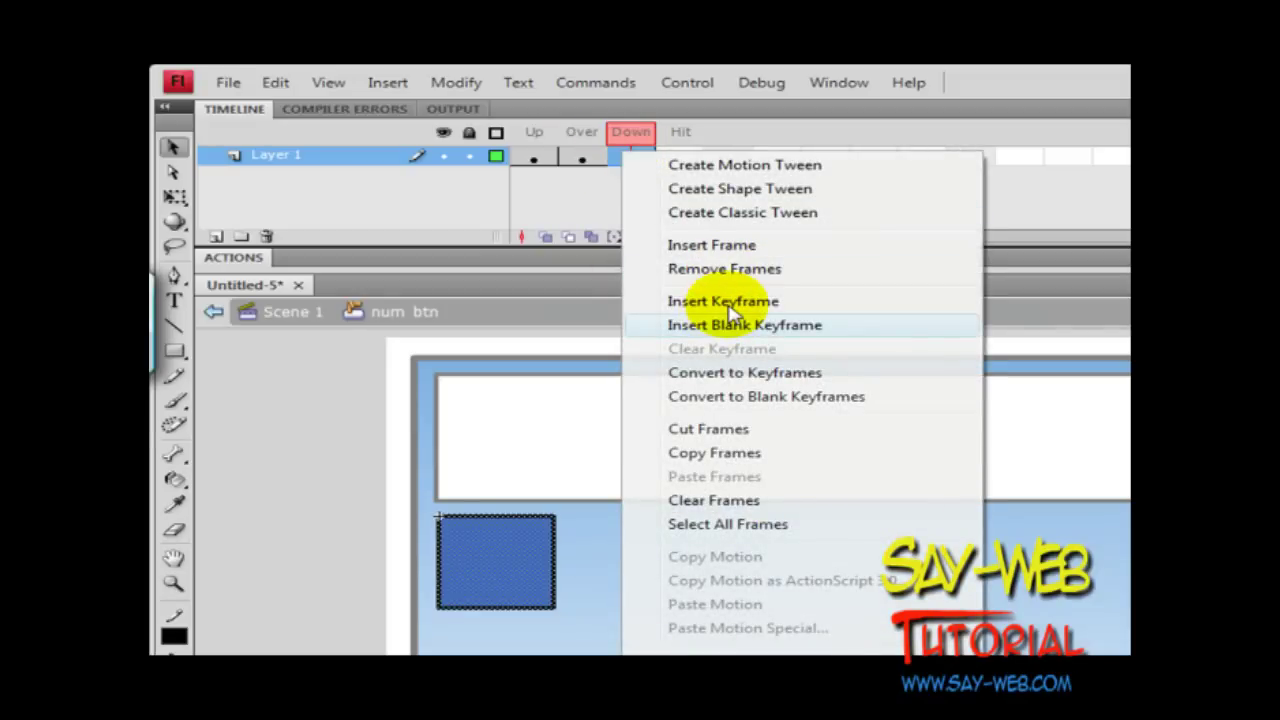
pyautogui.click(728, 304)
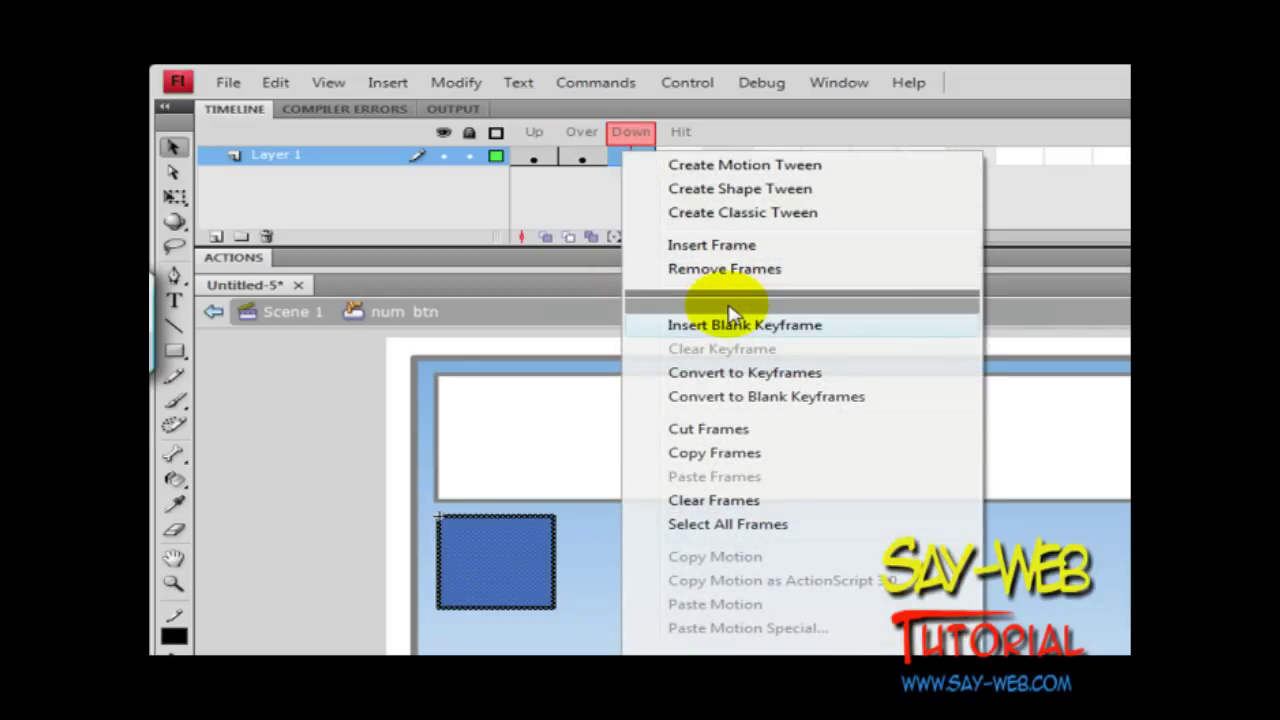
# - Add Layer 2 and place a white text '1' on the blue square in its Up frame
pyautogui.click(216, 238)
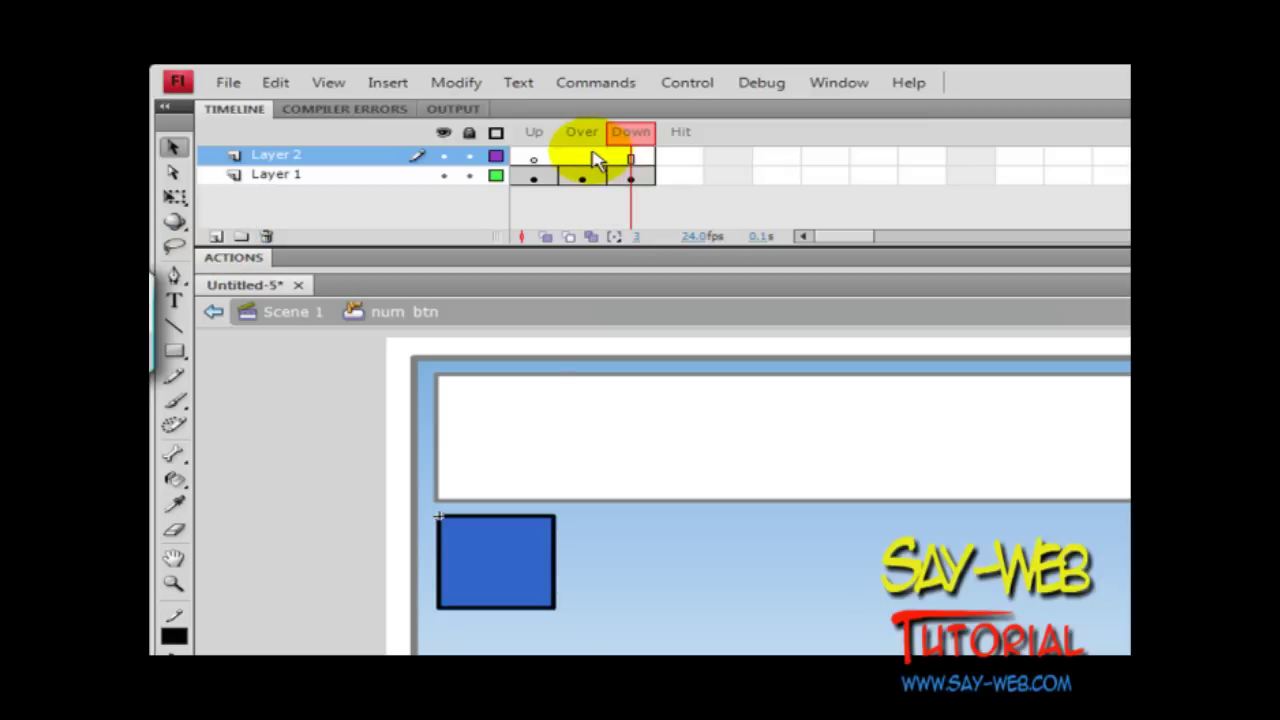
pyautogui.click(593, 158)
pyautogui.click(533, 158)
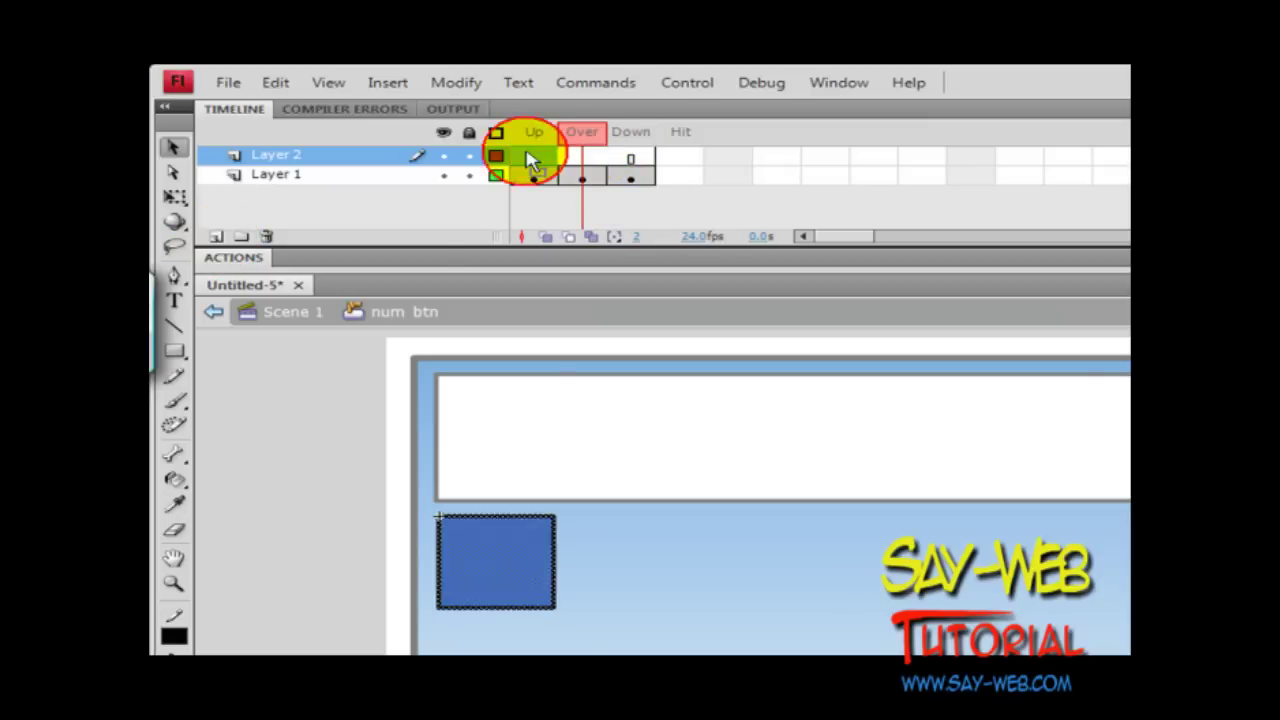
pyautogui.click(176, 300)
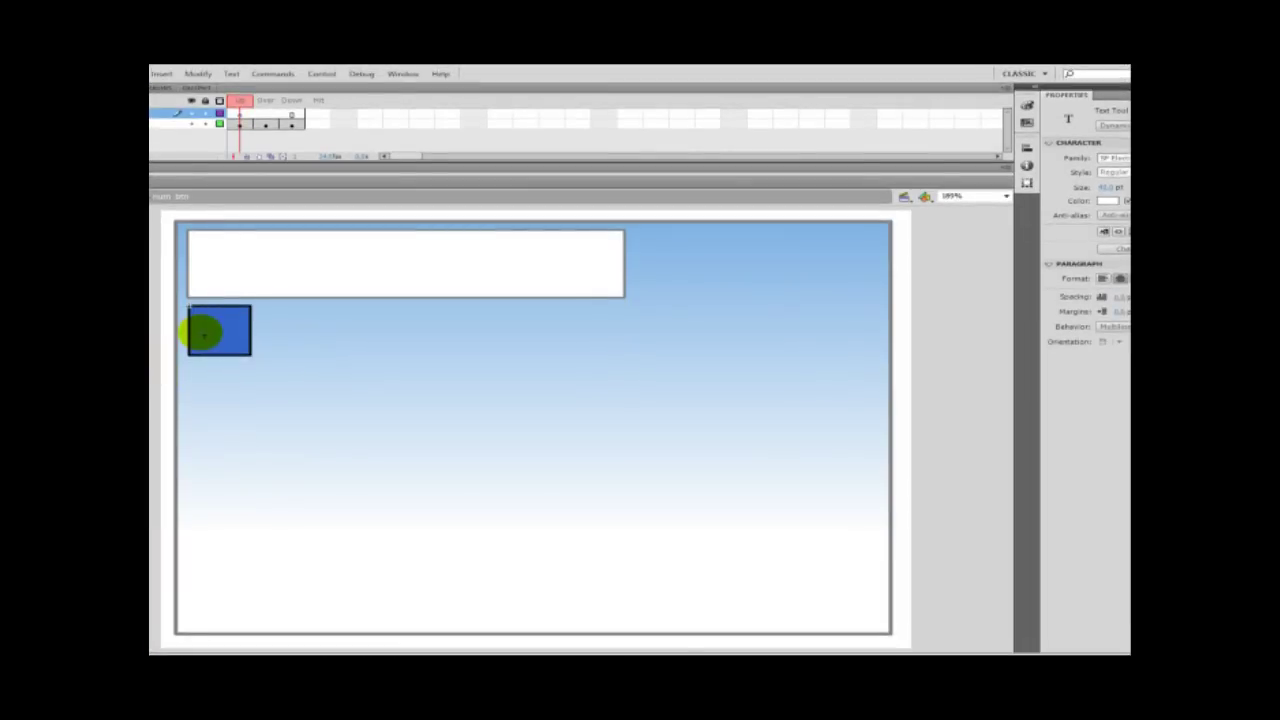
pyautogui.click(205, 313)
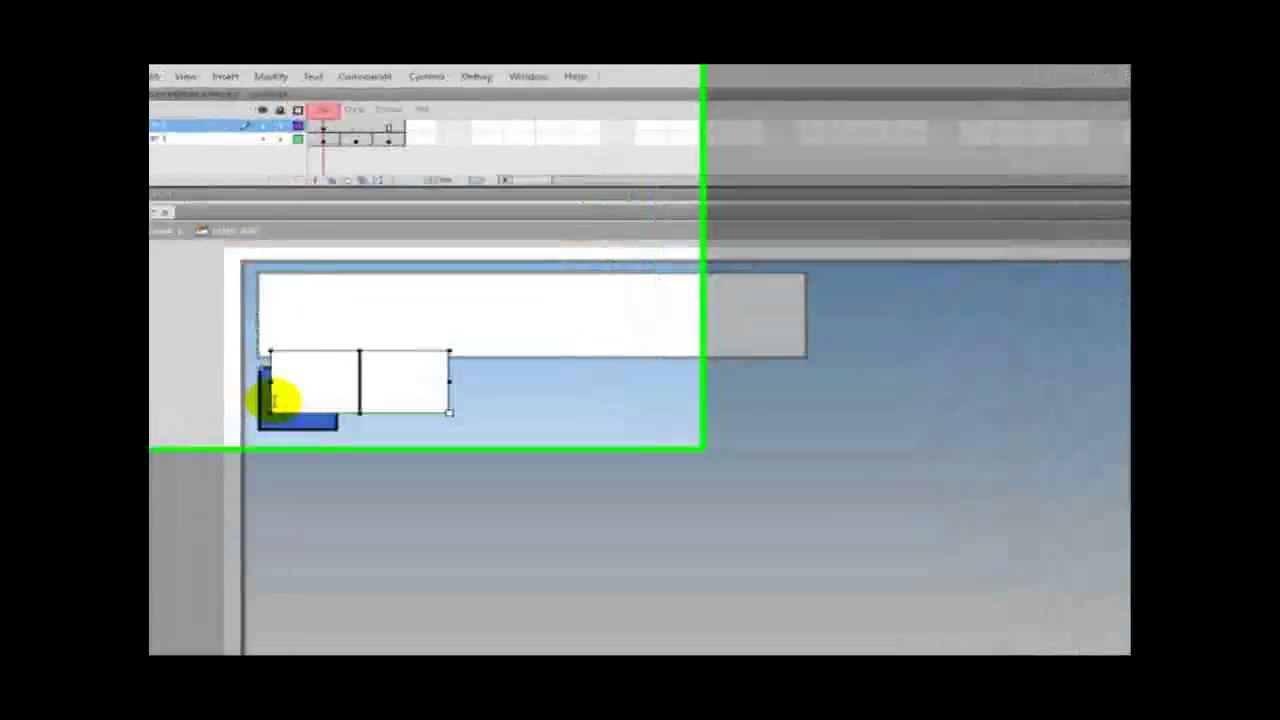
pyautogui.write('1')
pyautogui.click(172, 151)
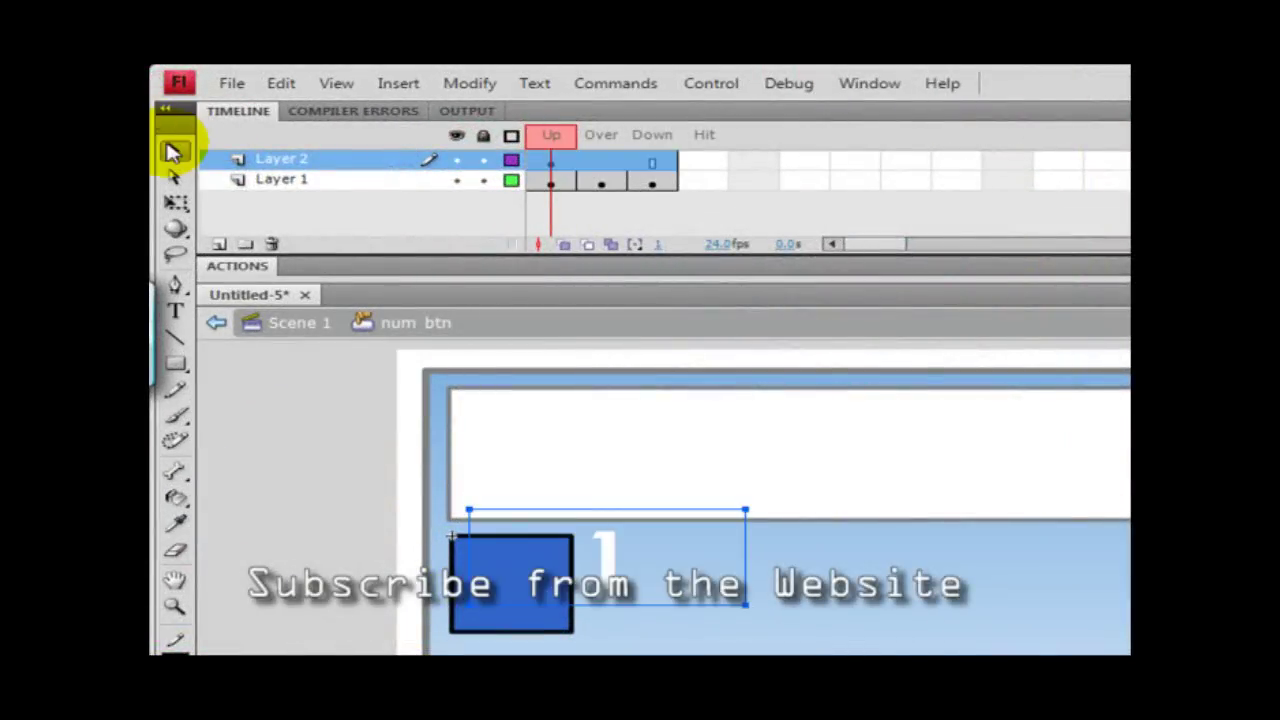
pyautogui.moveTo(605, 562); pyautogui.dragTo(515, 587)
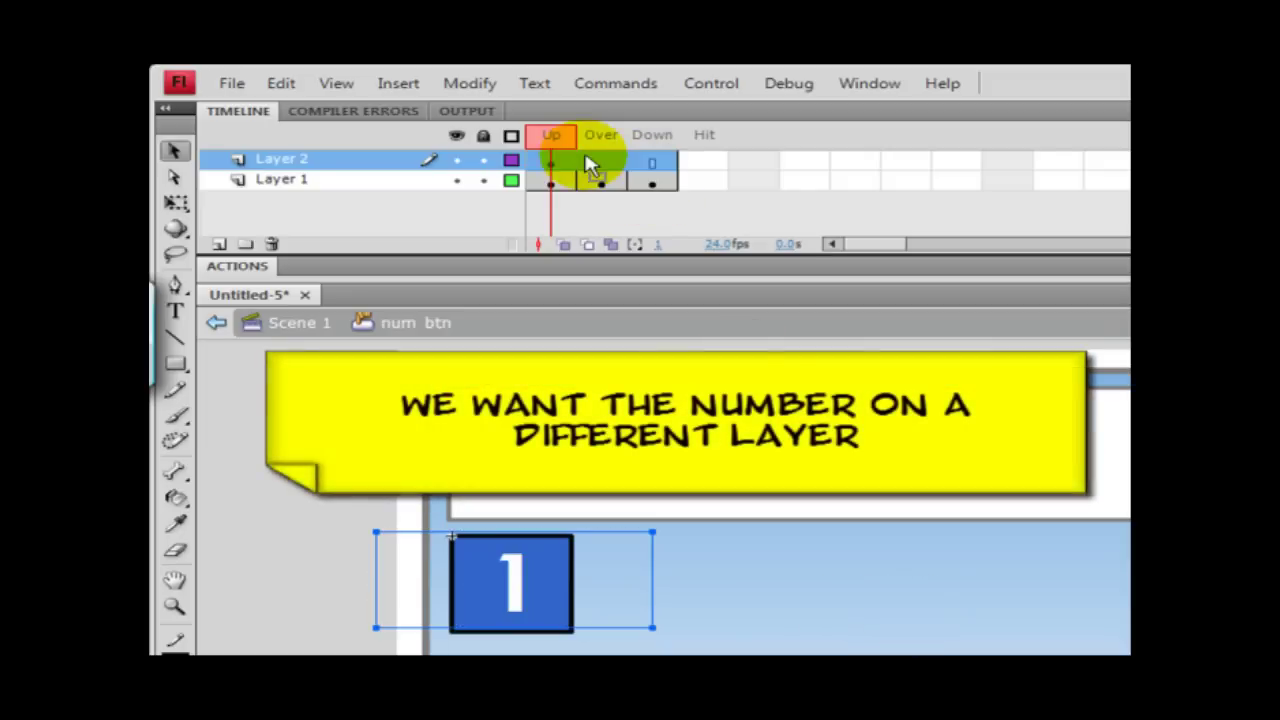
# - Insert keyframes on Layer 2's Over and Down frames so the '1' carries across all states
pyautogui.click(588, 161)
pyautogui.rightClick(589, 163)
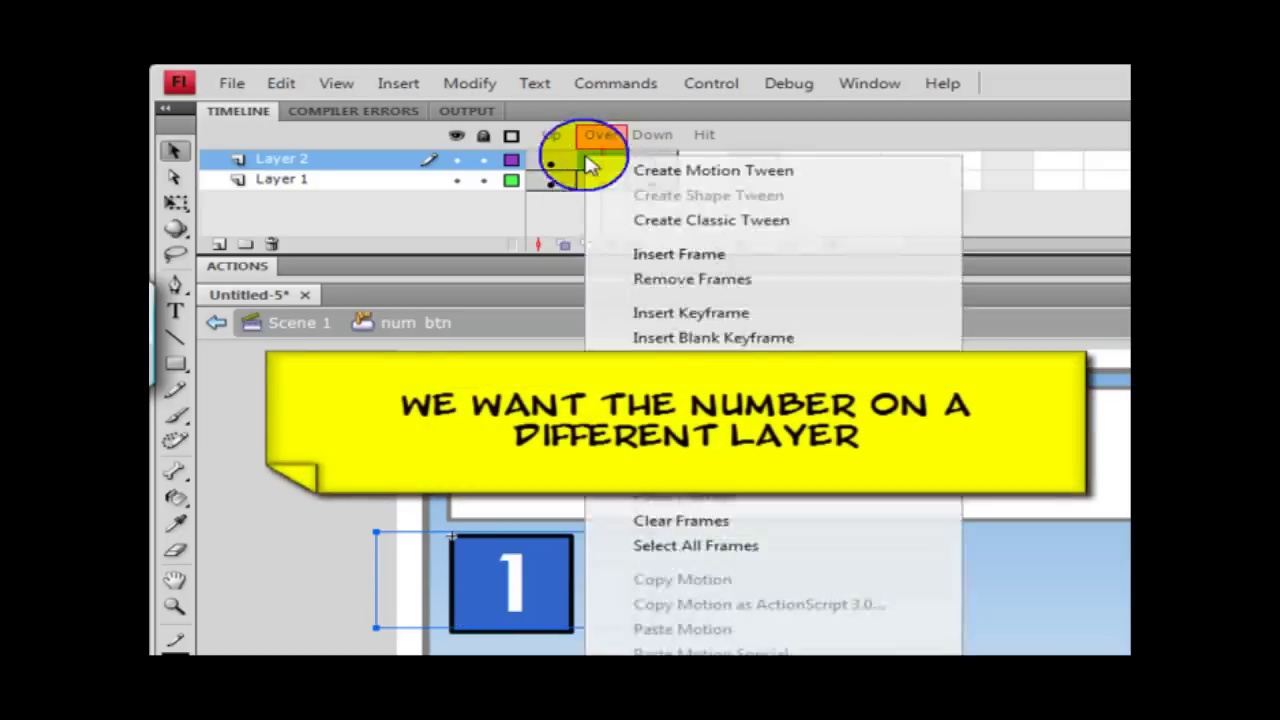
pyautogui.click(633, 310)
pyautogui.click(655, 163)
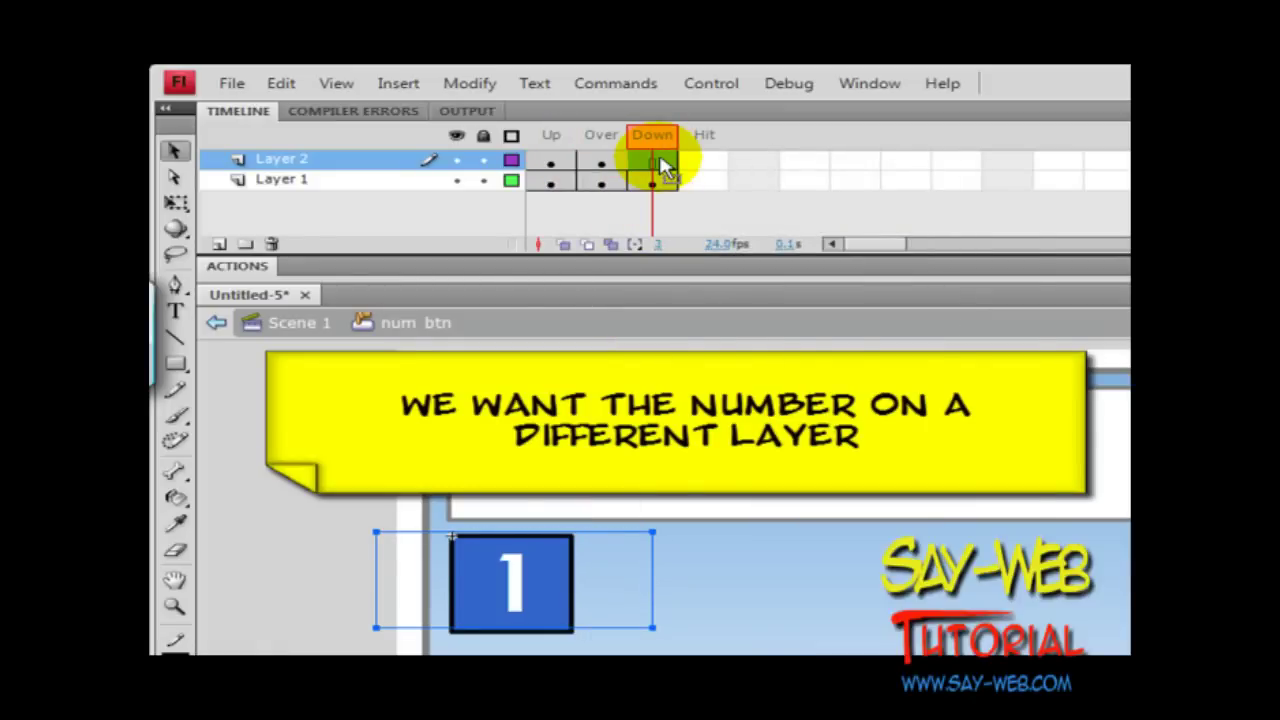
pyautogui.rightClick(657, 163)
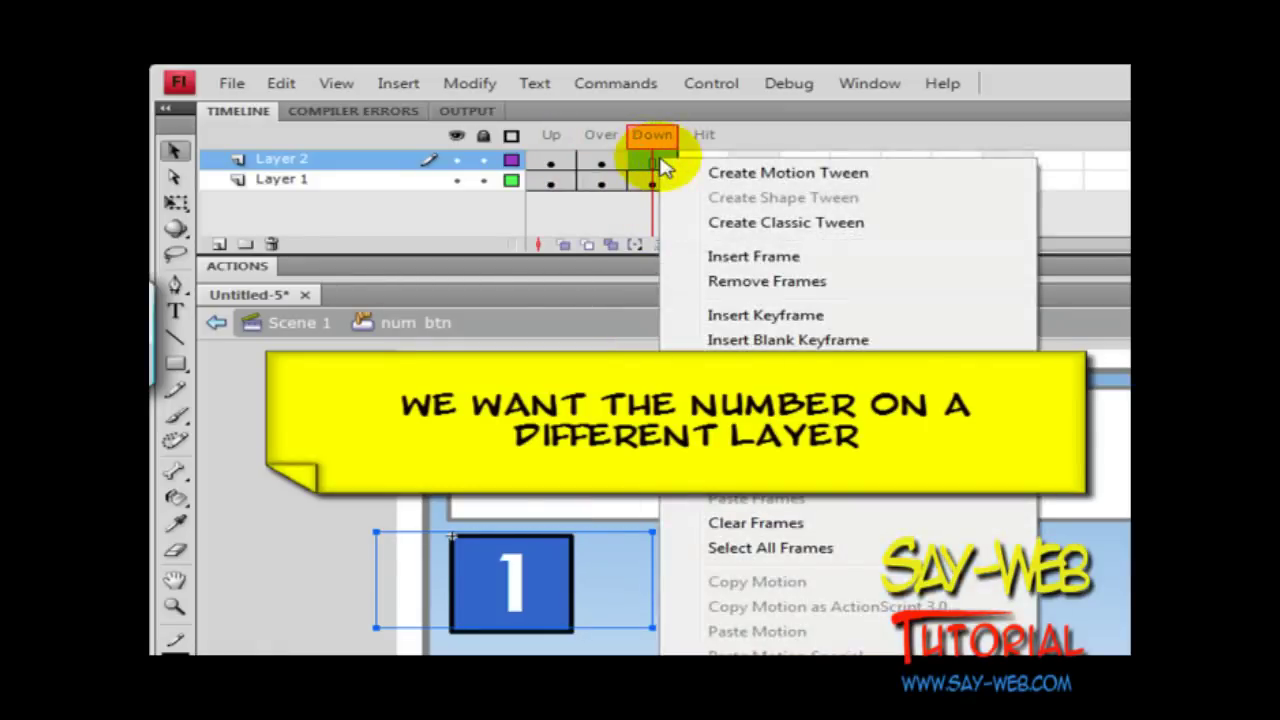
pyautogui.click(729, 316)
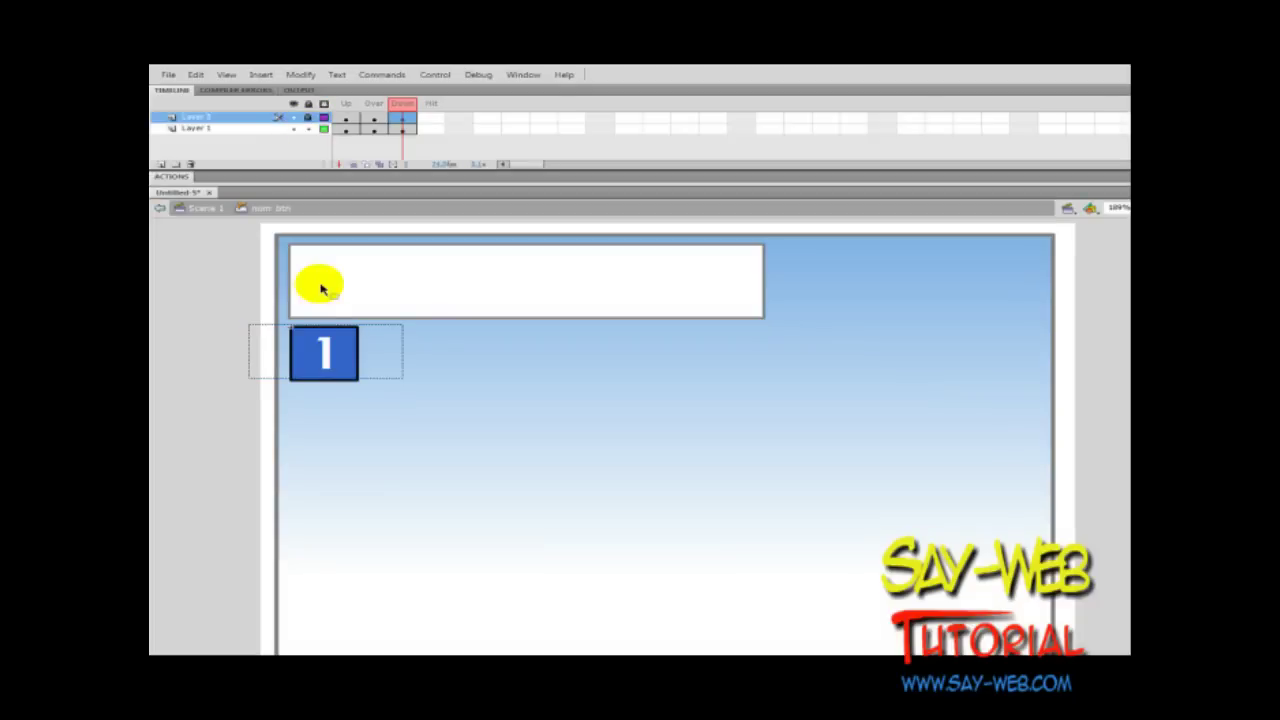
# - Color Layer 1's Down-state square red from the Swatches panel
pyautogui.click(343, 348)
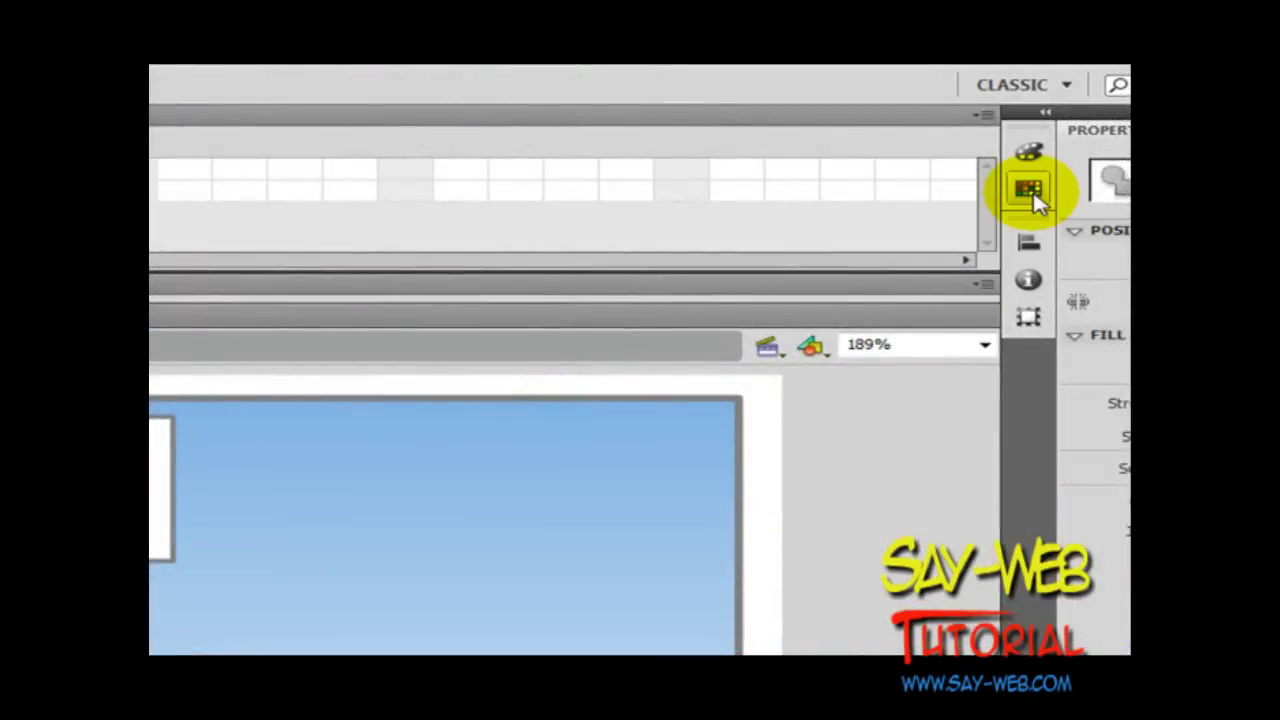
pyautogui.click(1033, 196)
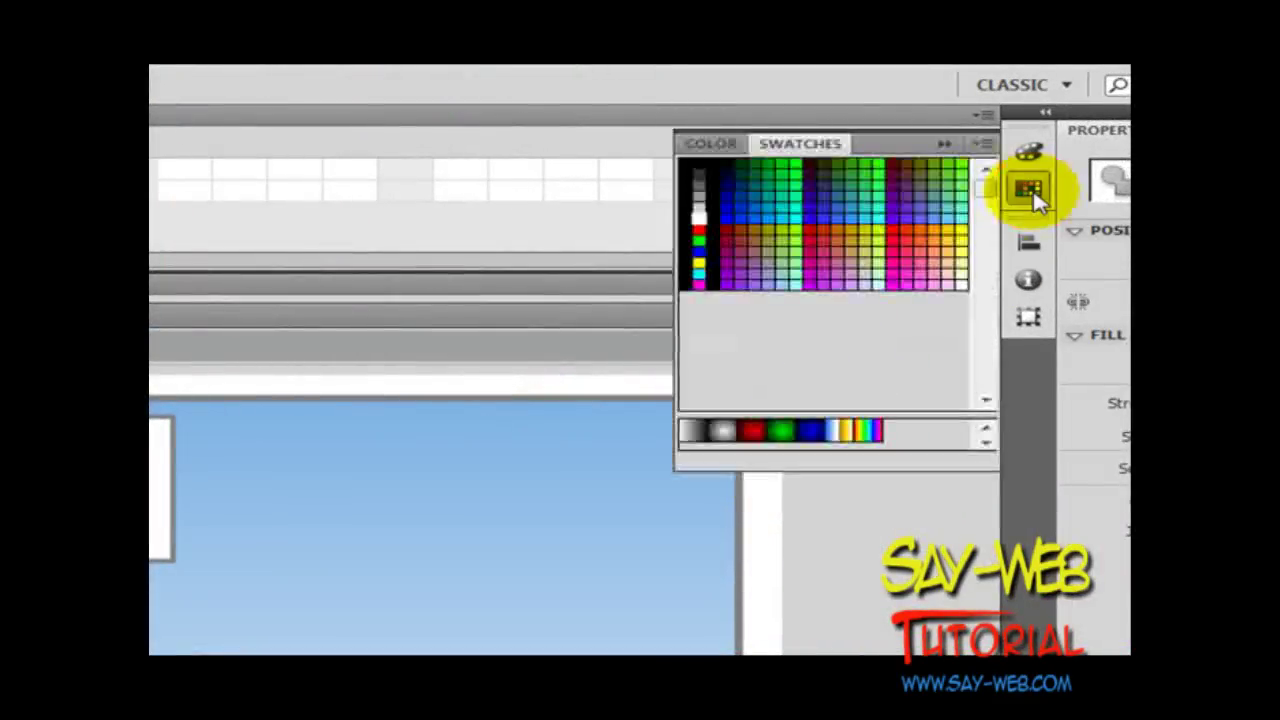
pyautogui.click(699, 229)
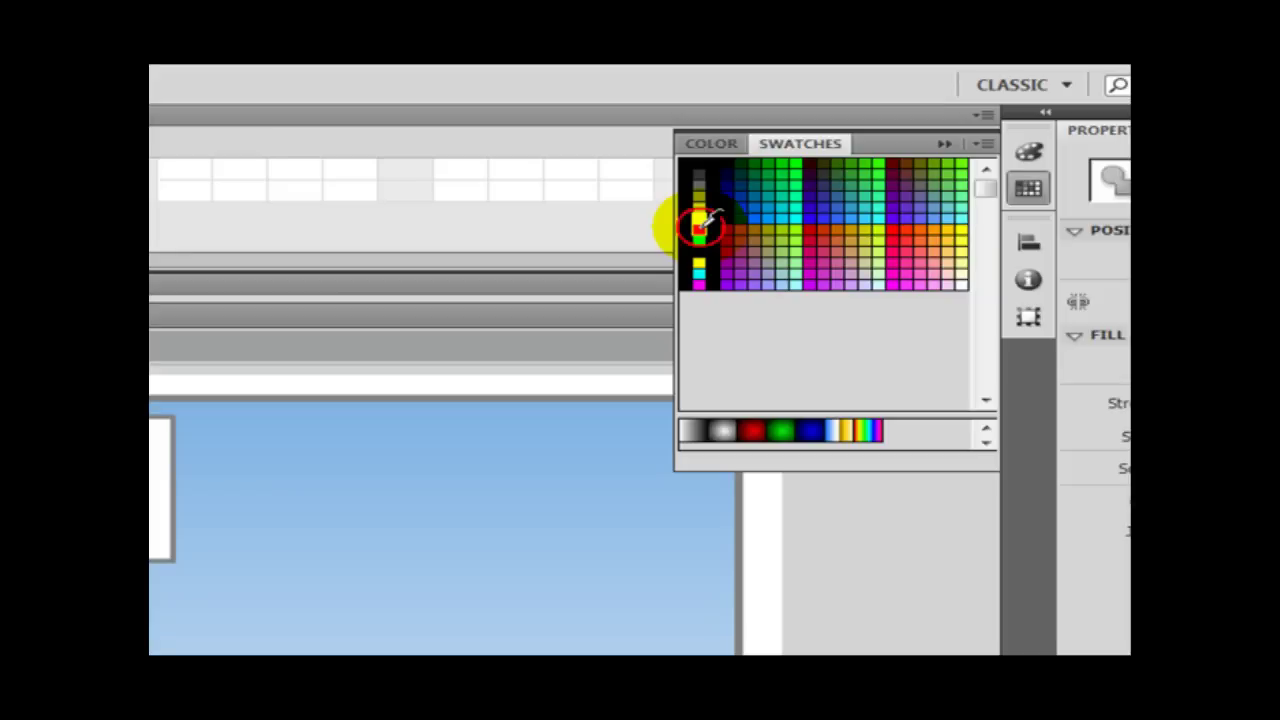
# - Set the Over-state square's fill to green #33FF00 in the Color panel
pyautogui.click(1025, 152)
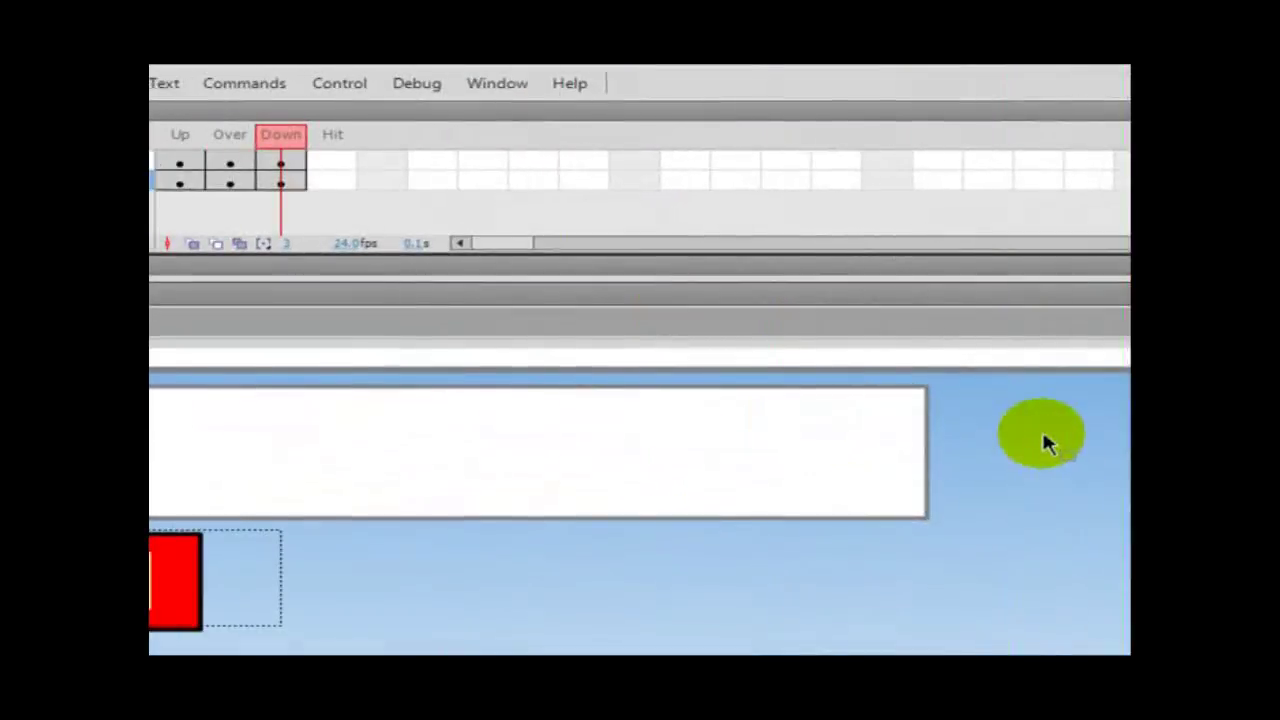
pyautogui.click(240, 185)
pyautogui.click(241, 184)
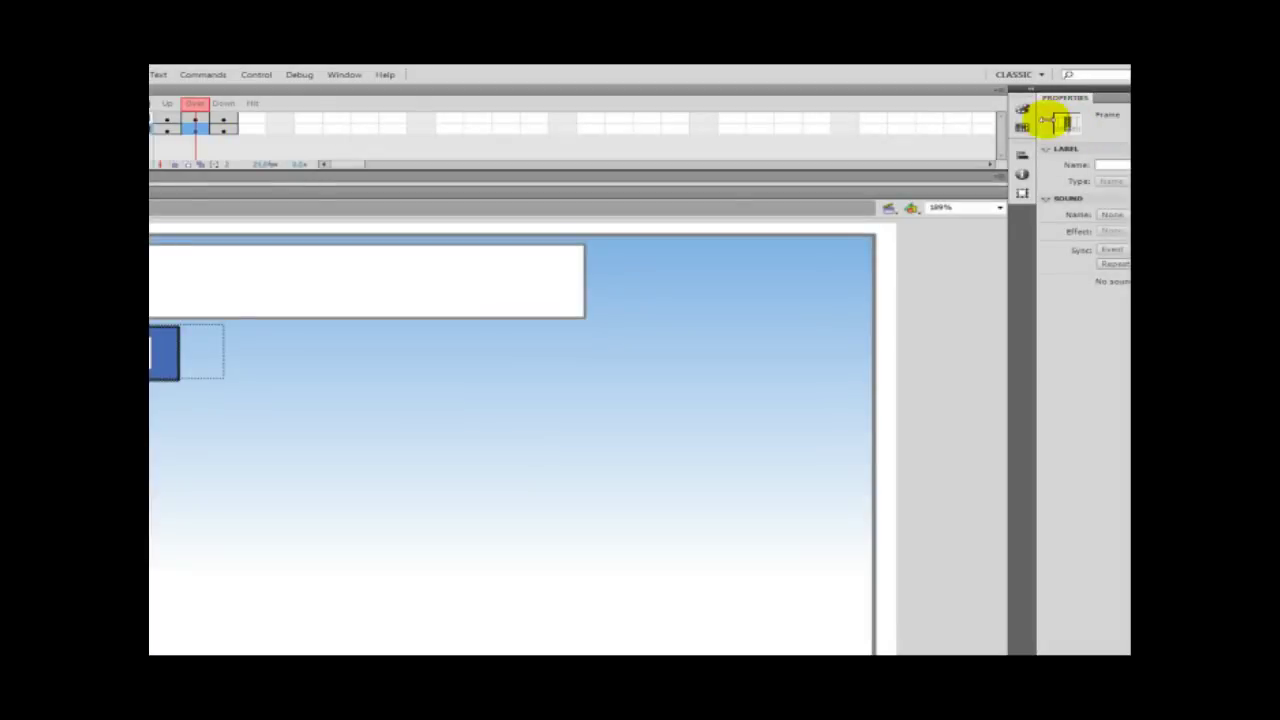
pyautogui.click(1021, 107)
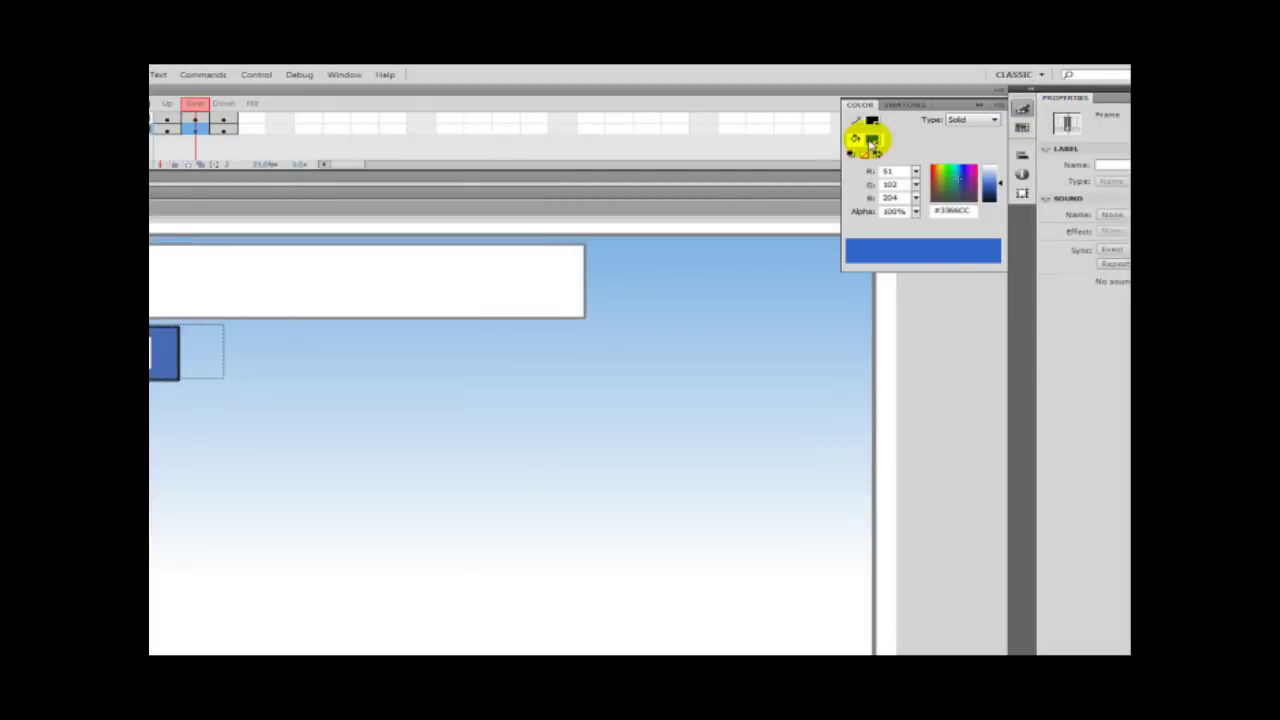
pyautogui.click(872, 139)
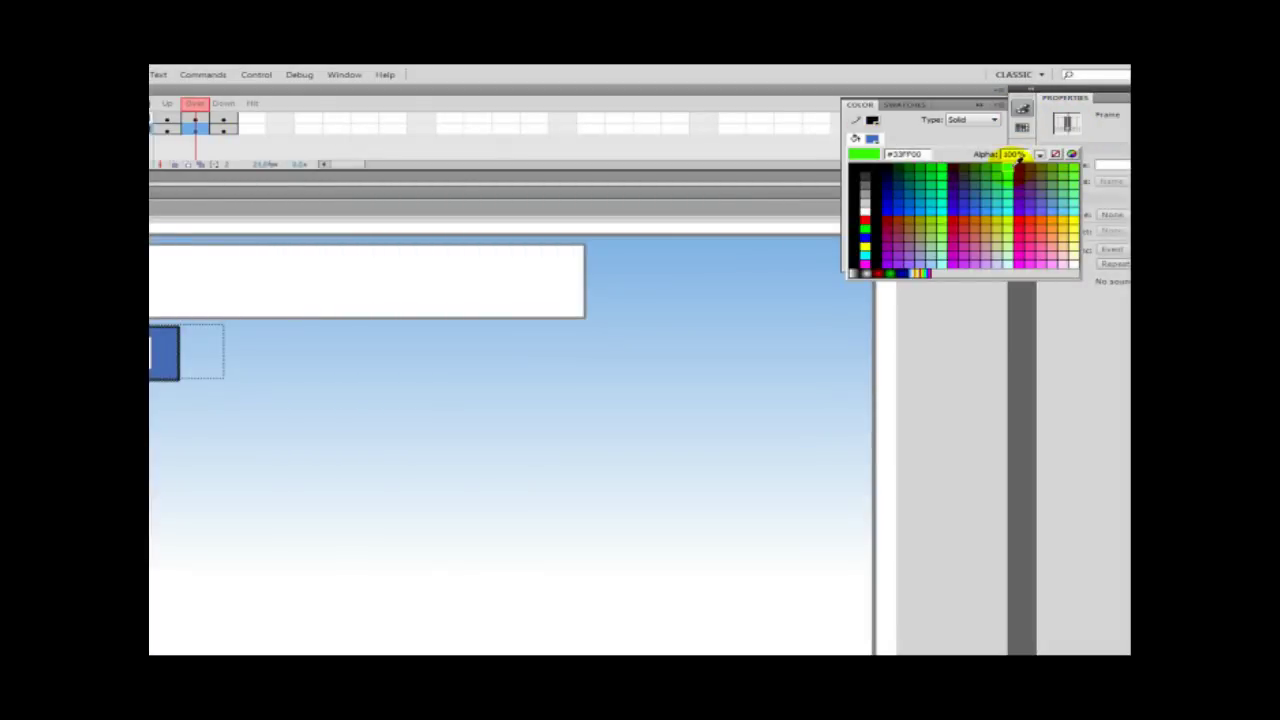
pyautogui.click(1020, 164)
pyautogui.click(953, 165)
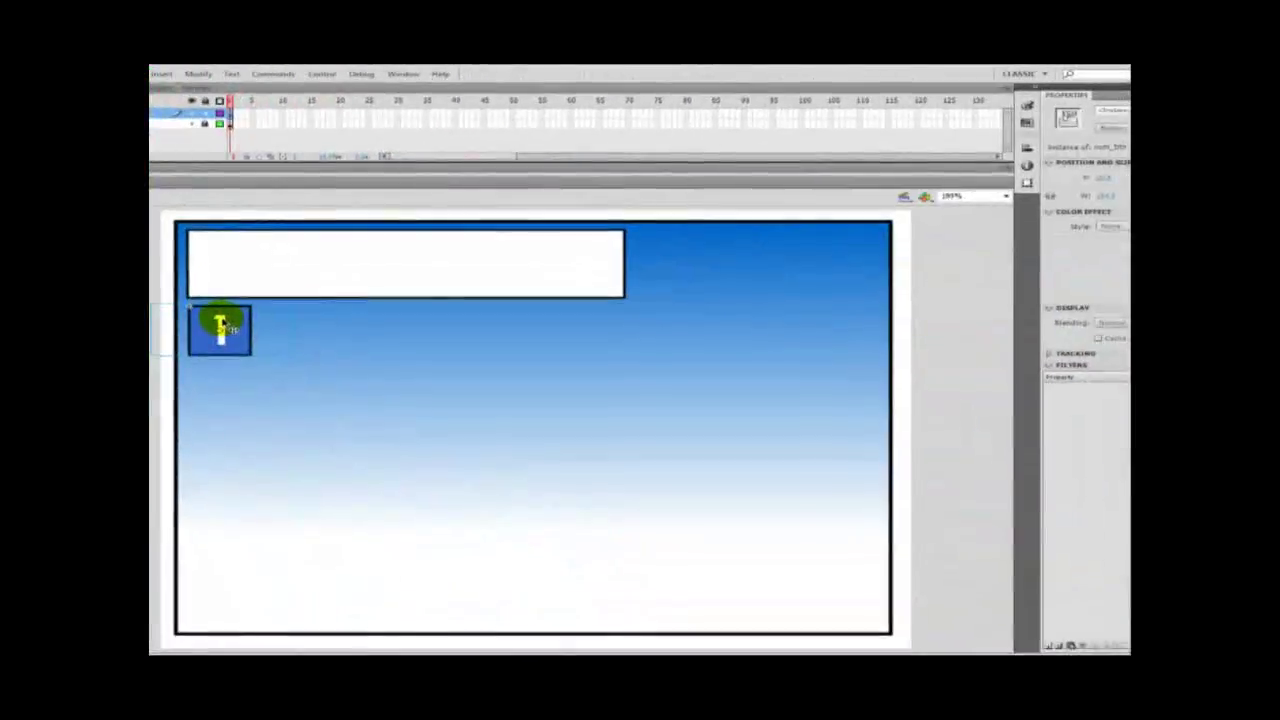
# - Apply a Drop Shadow filter with default settings to the num_btn button
pyautogui.click(1052, 645)
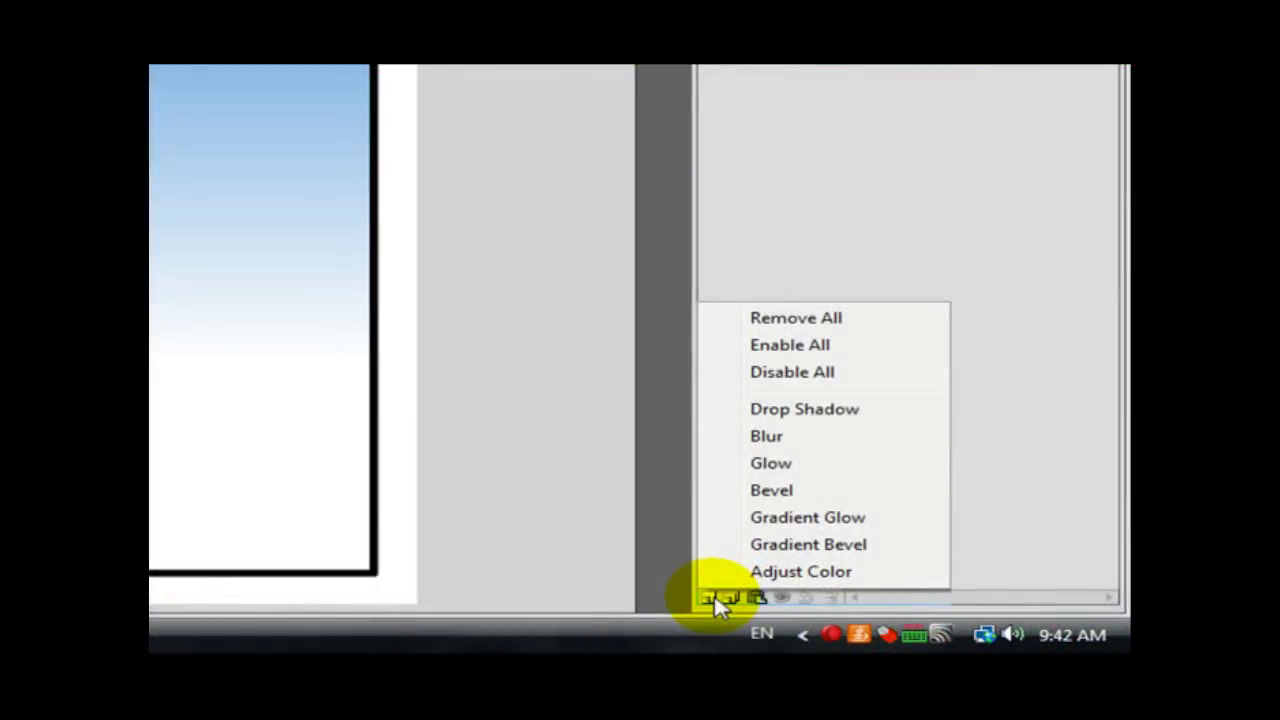
pyautogui.click(755, 412)
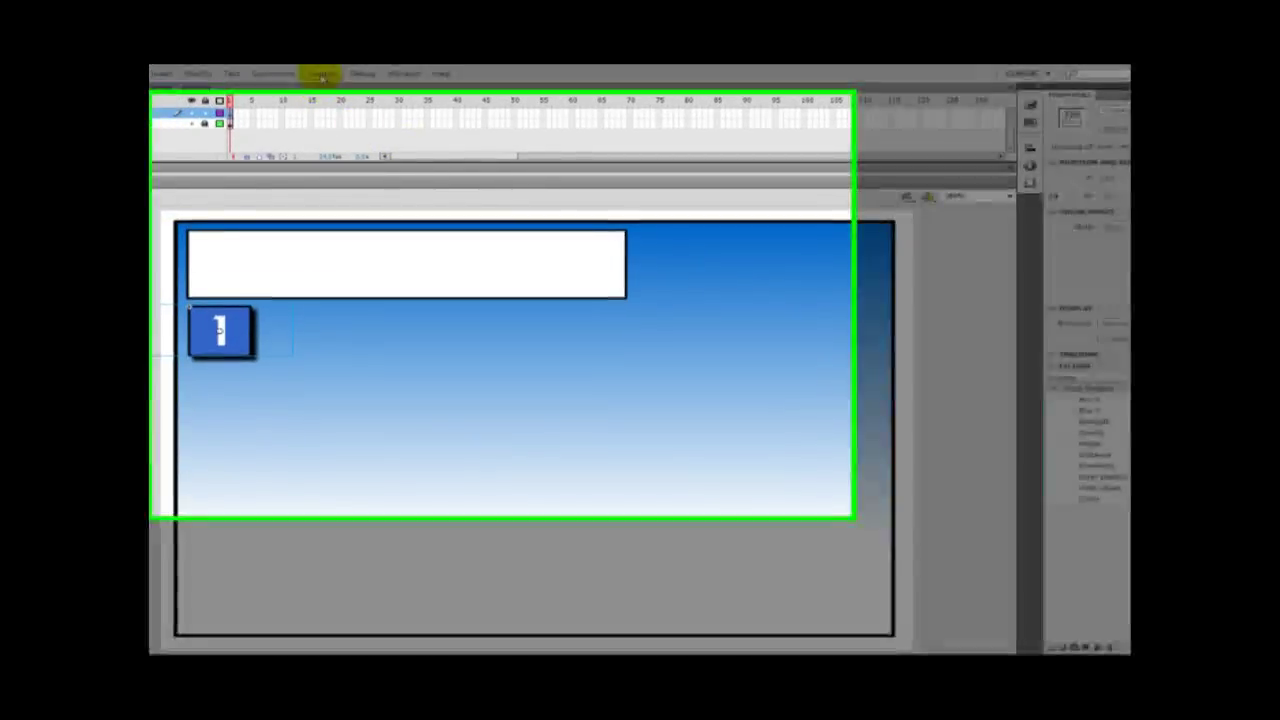
pyautogui.click(321, 73)
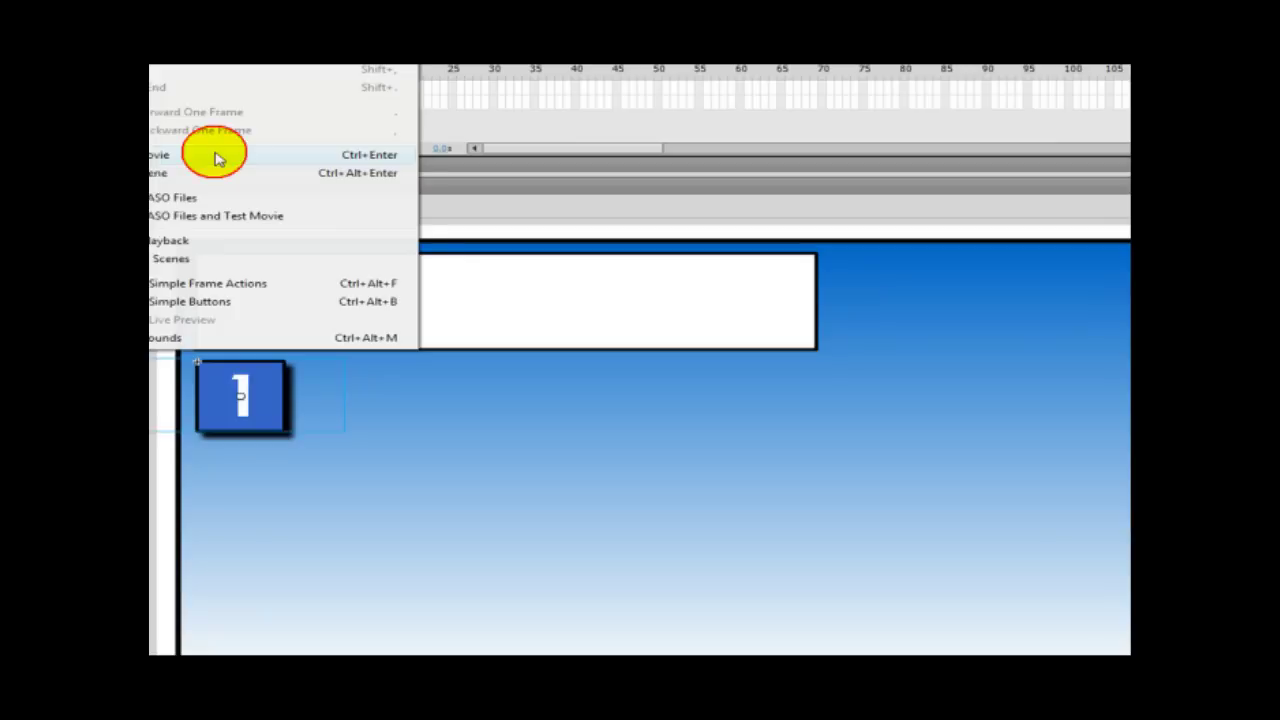
pyautogui.click(218, 158)
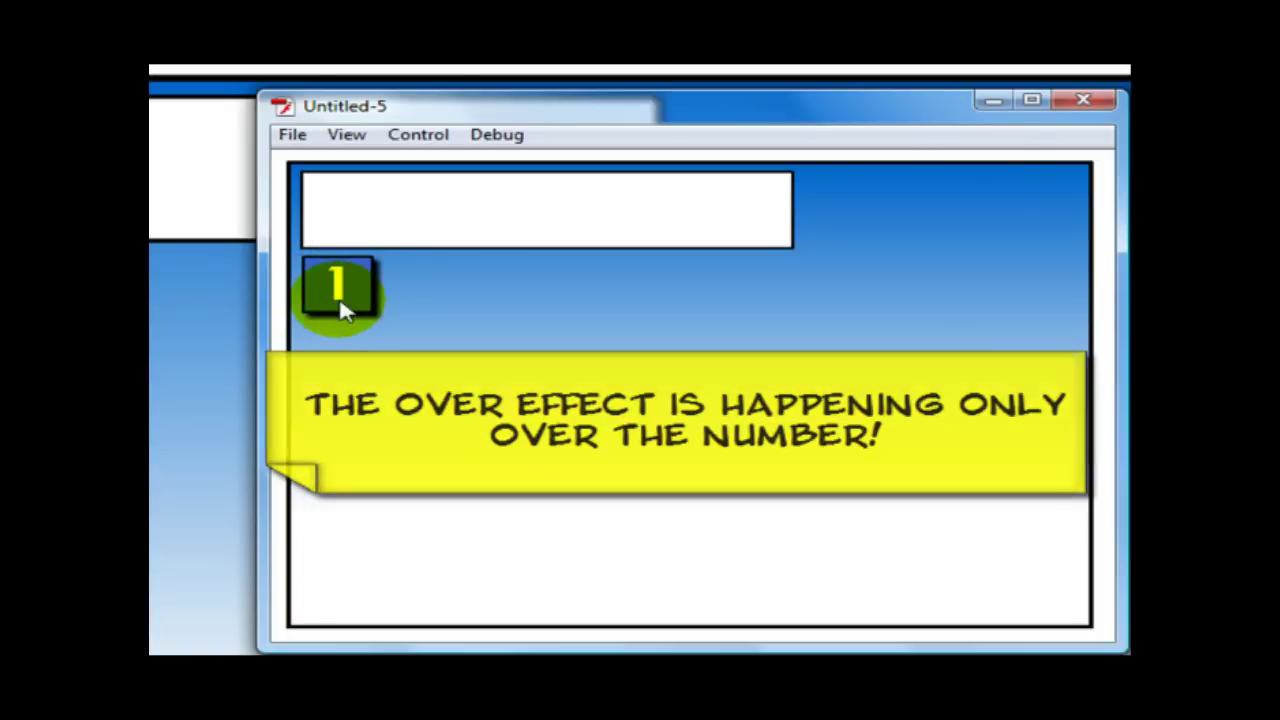
pyautogui.click(1076, 95)
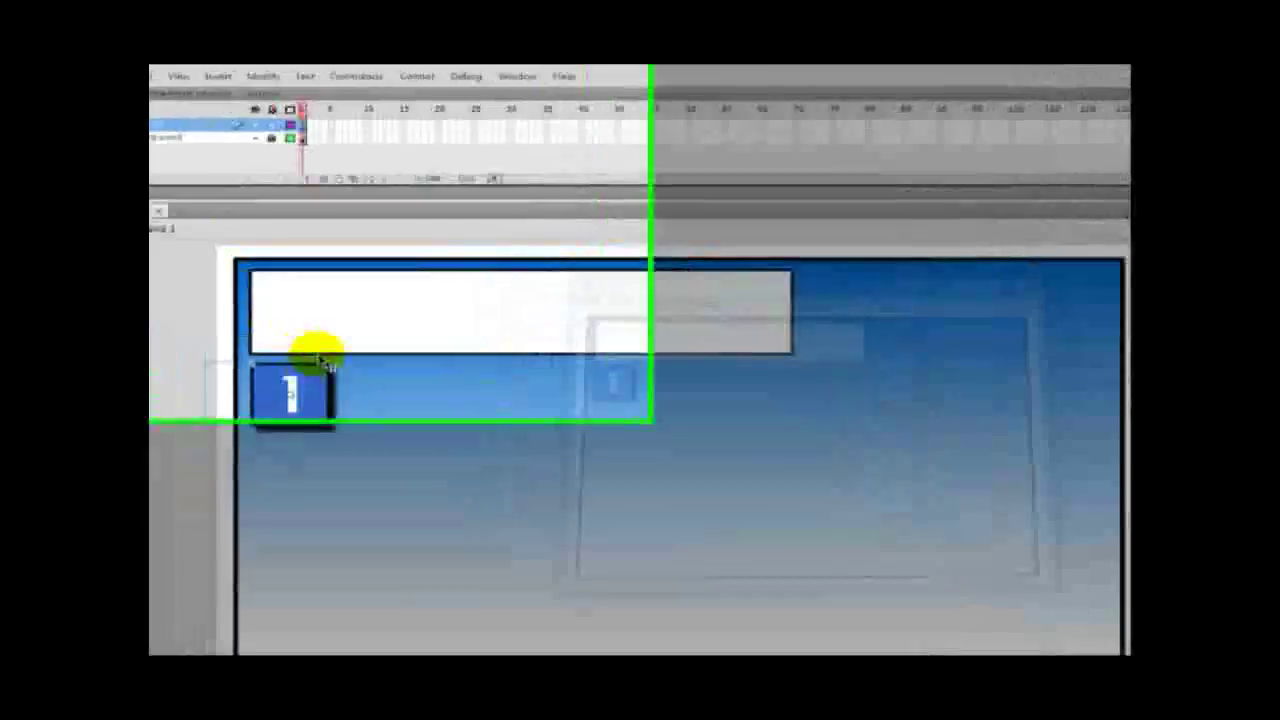
# - Inside num_btn, insert a Hit keyframe (F6) on Layer 1 holding the full square
pyautogui.click(246, 315)
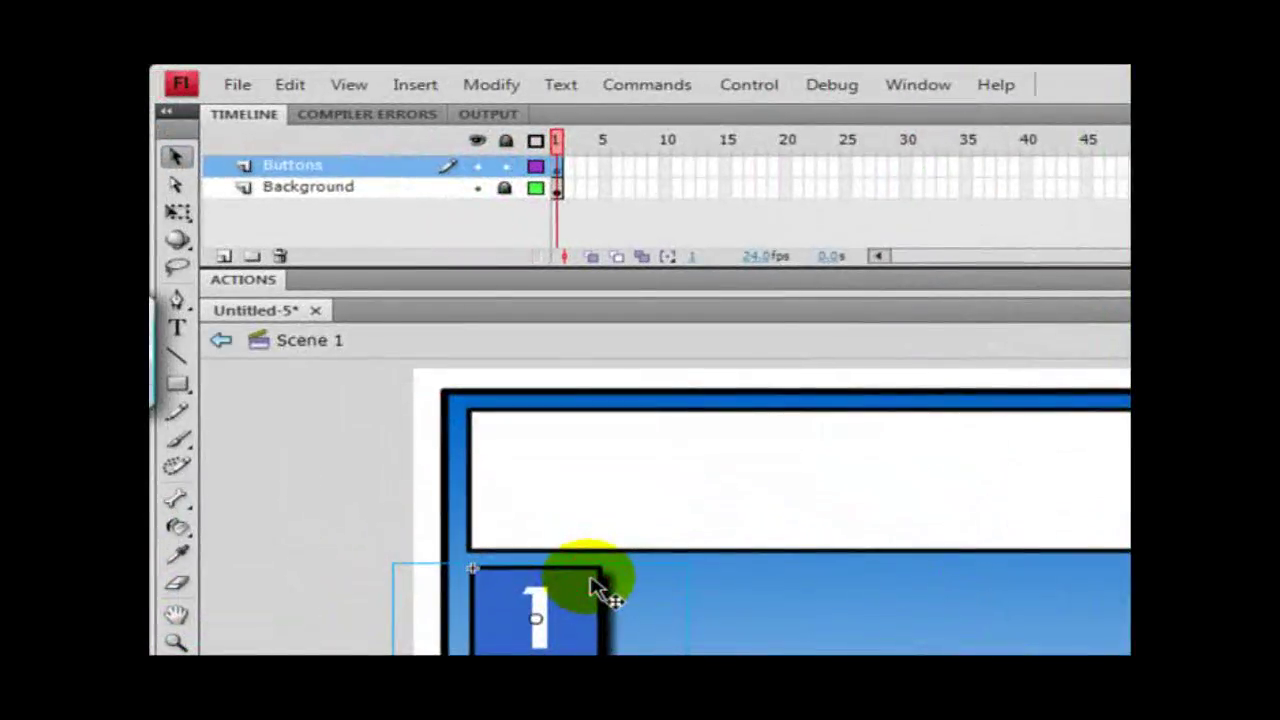
pyautogui.doubleClick(577, 571)
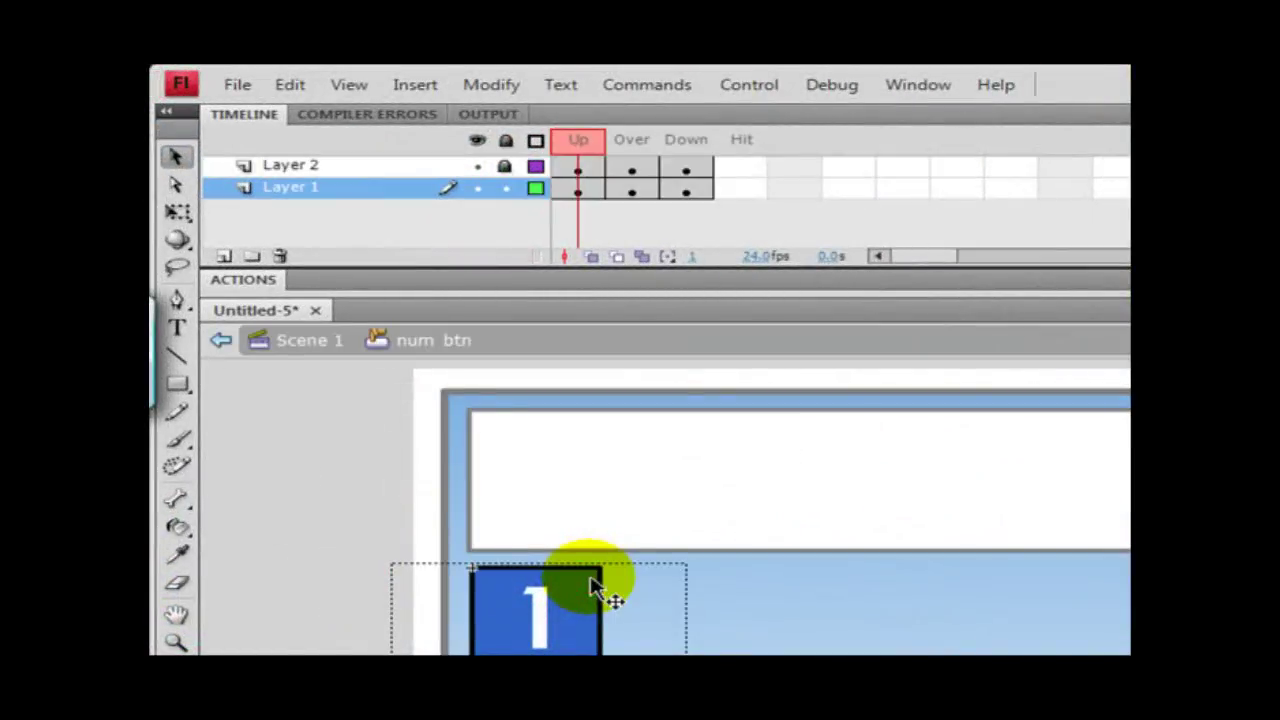
pyautogui.click(736, 191)
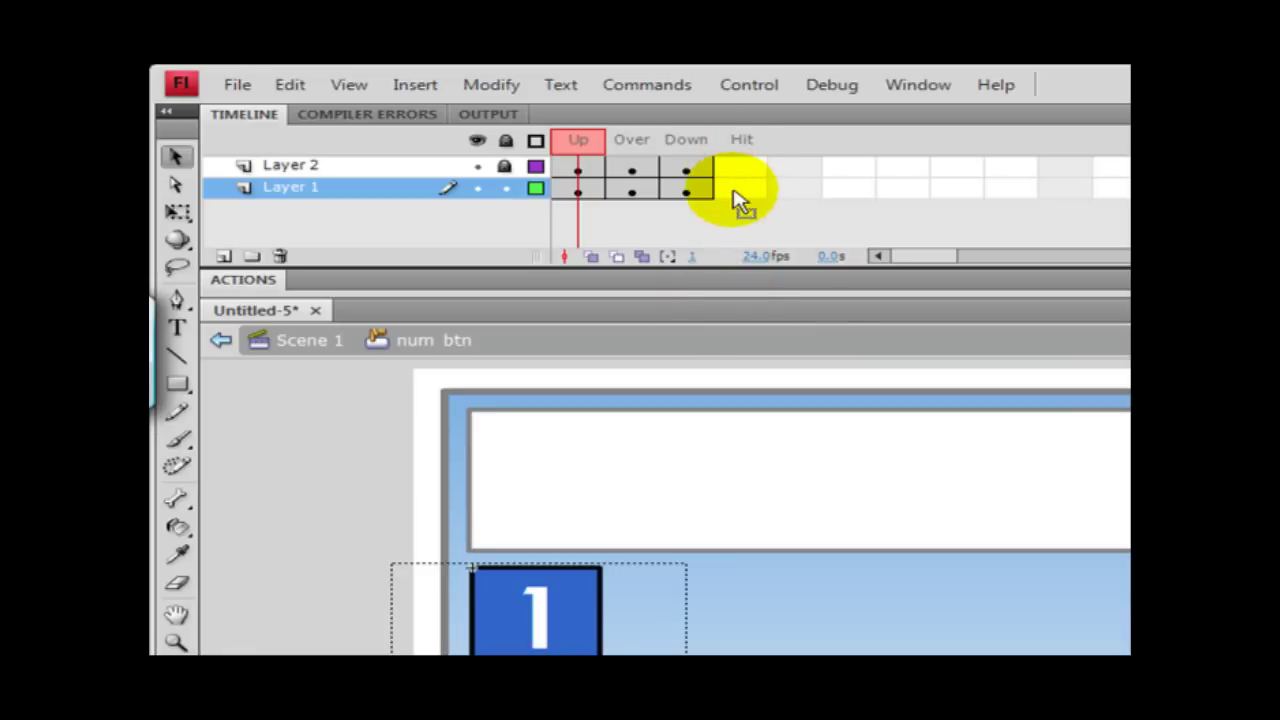
pyautogui.click(737, 193)
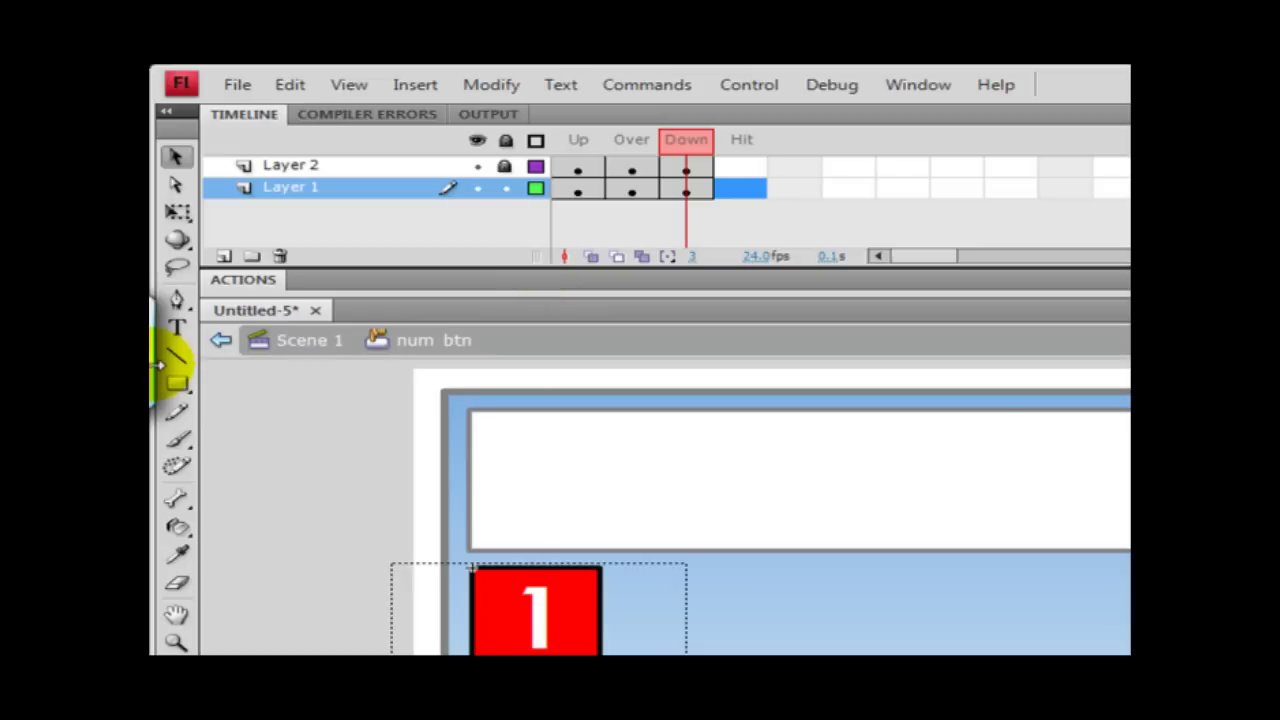
pyautogui.click(177, 384)
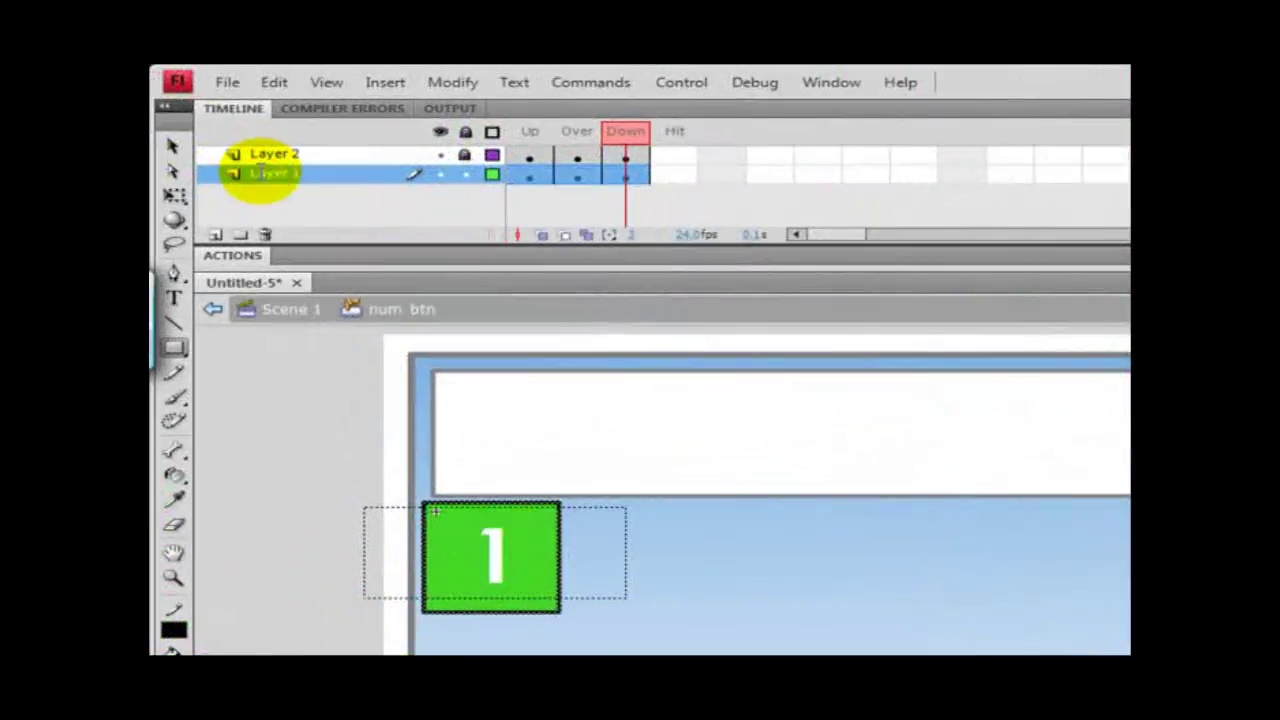
pyautogui.doubleClick(240, 157)
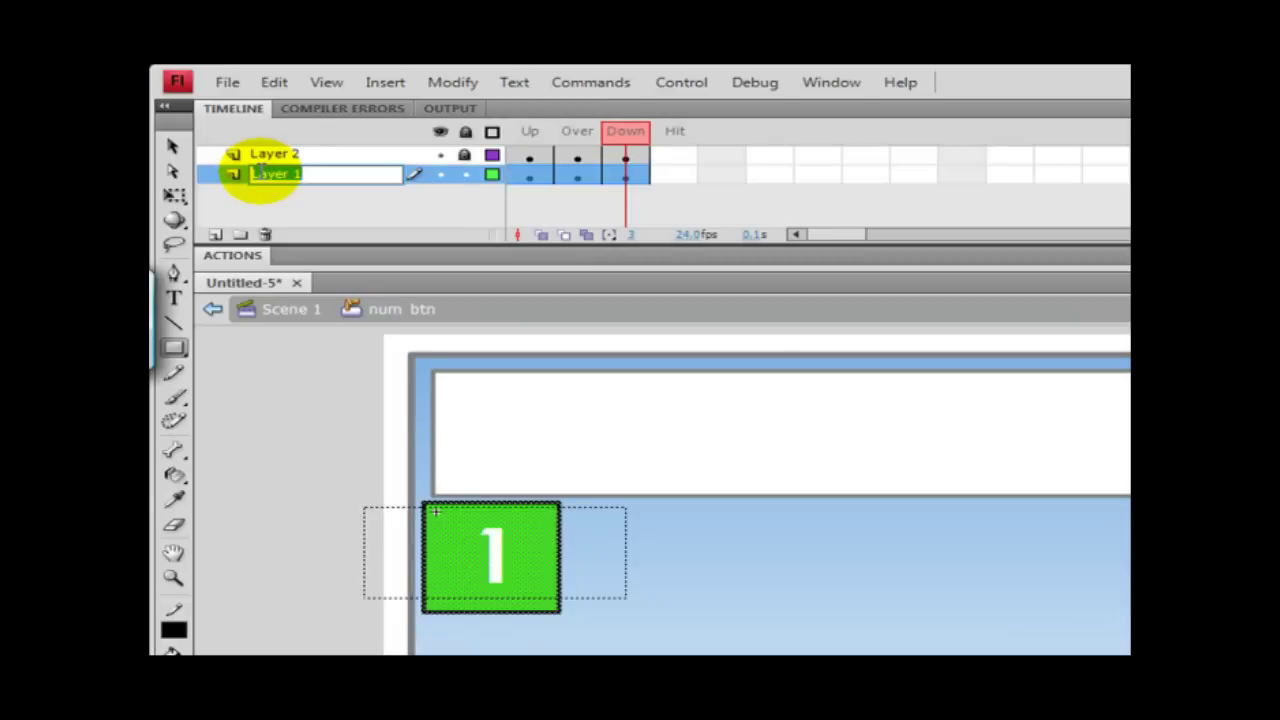
pyautogui.press('Return')
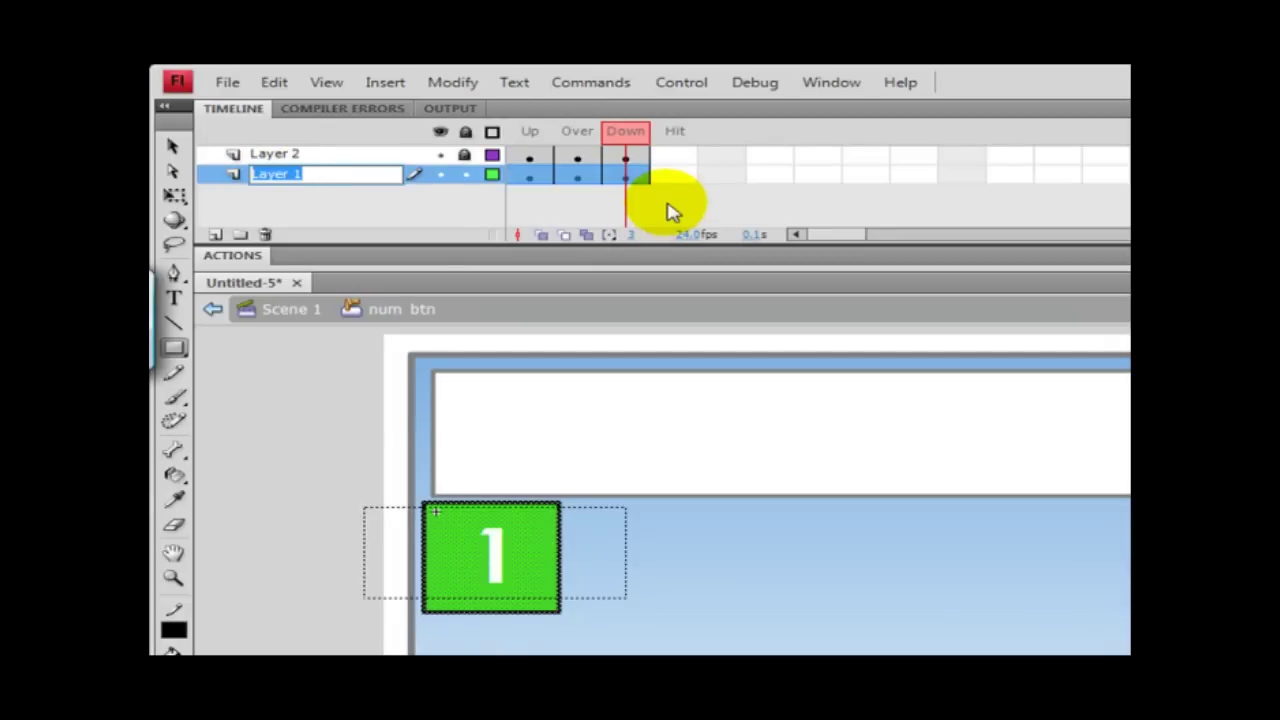
pyautogui.click(675, 174)
pyautogui.press('F6')
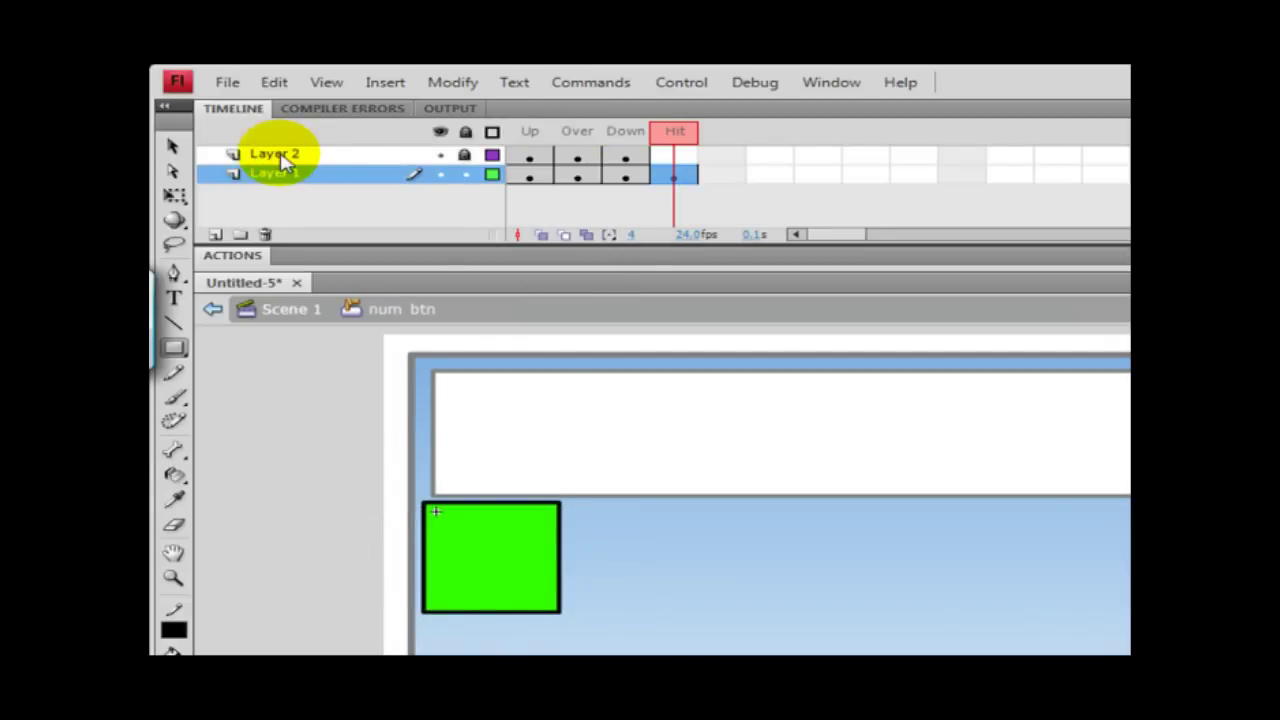
# - Rename the layers to Number and BG, then return to Scene 1
pyautogui.doubleClick(278, 154)
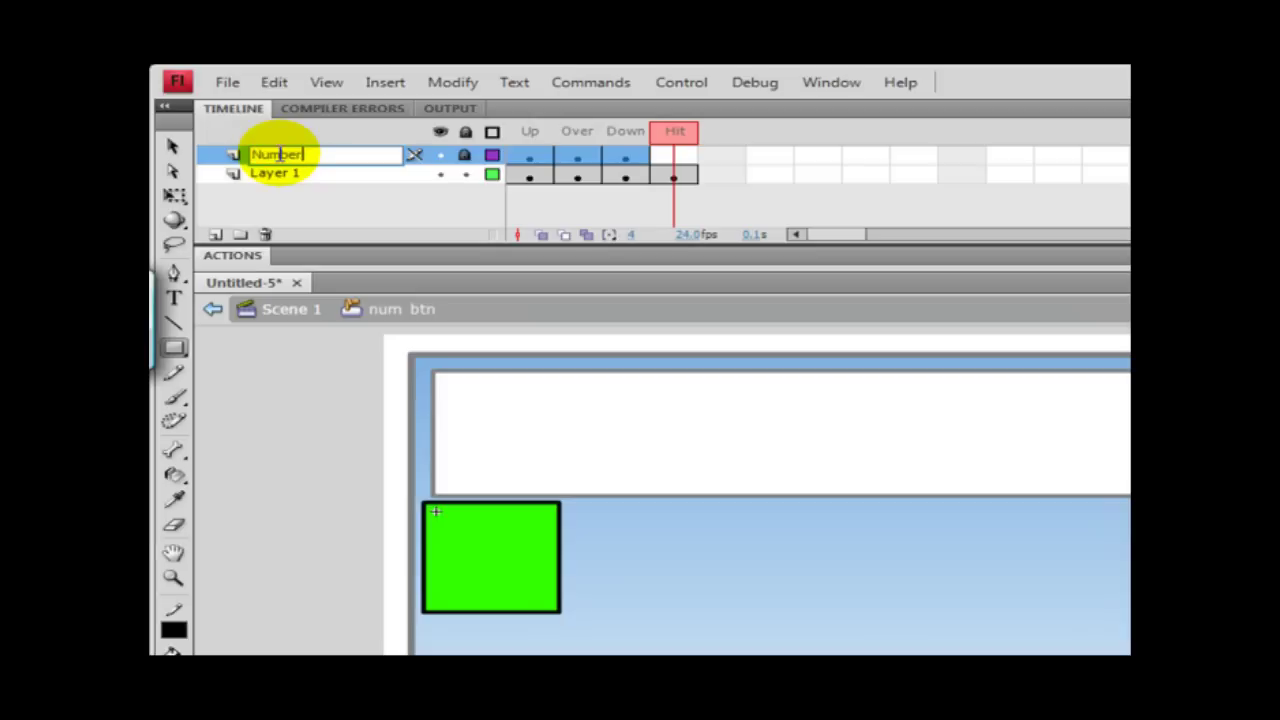
pyautogui.doubleClick(272, 175)
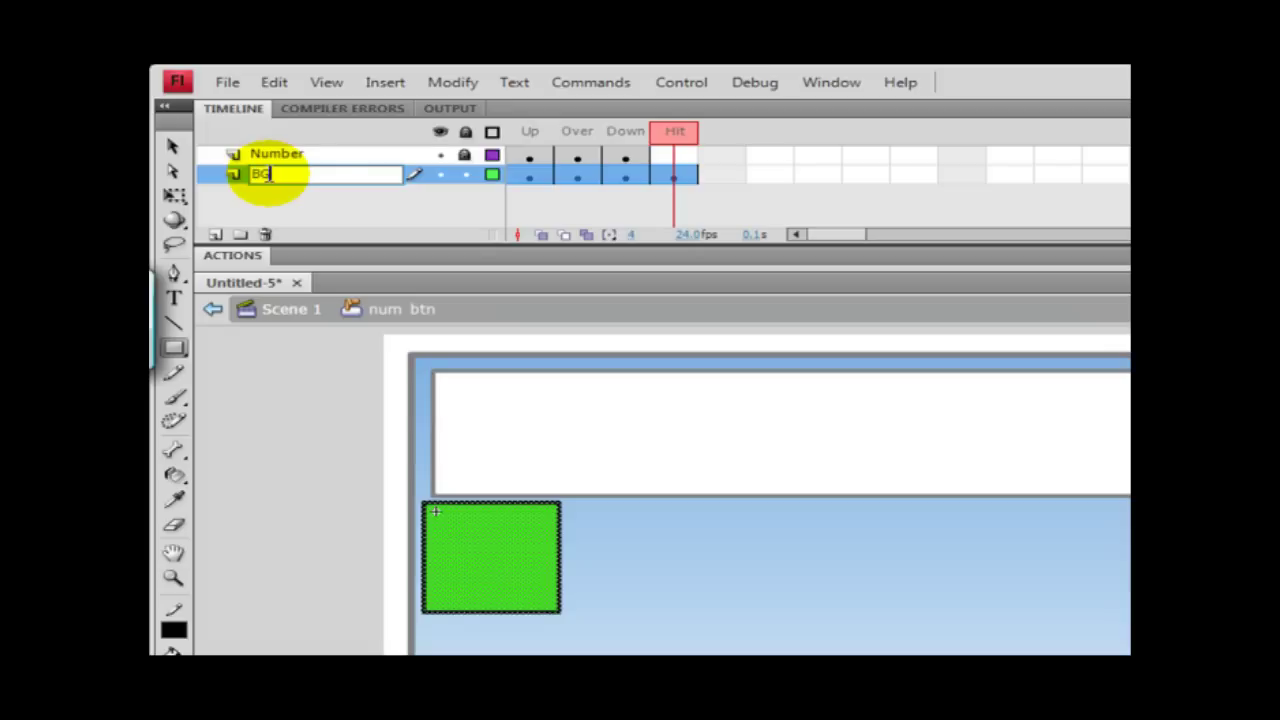
pyautogui.click(272, 314)
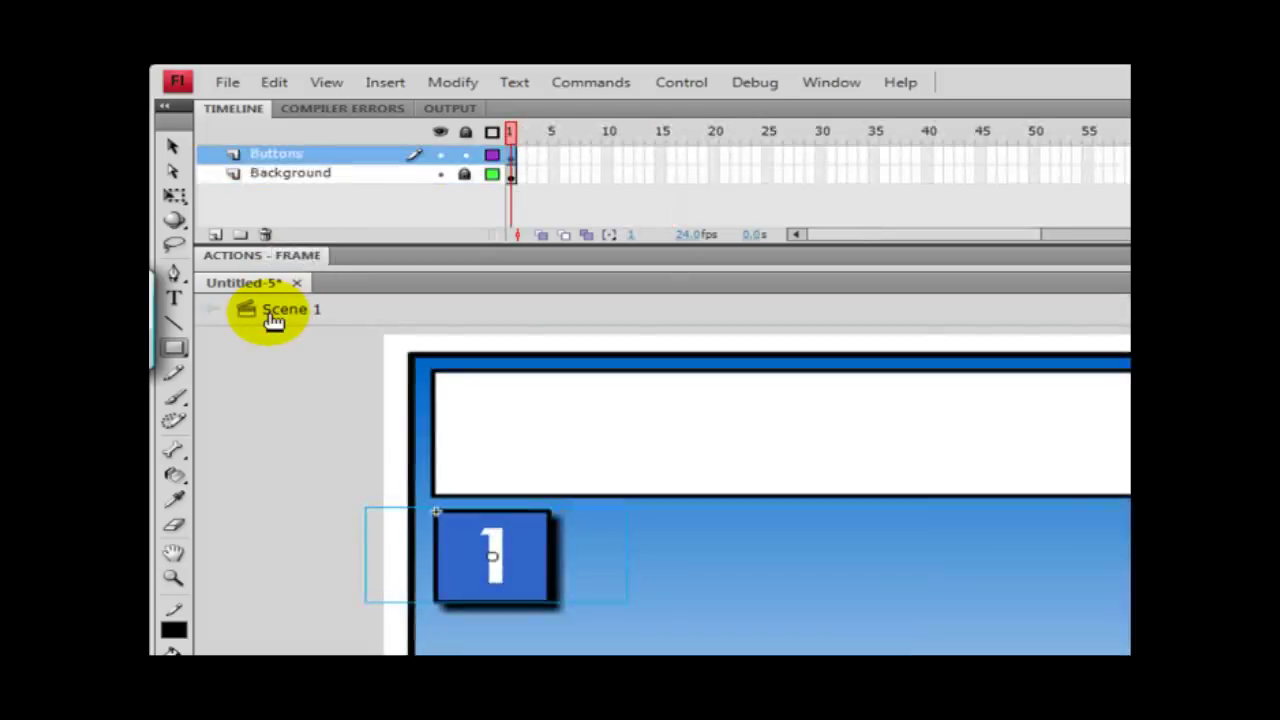
# - Run Control > Test Movie and move the player window over the stage
pyautogui.click(680, 83)
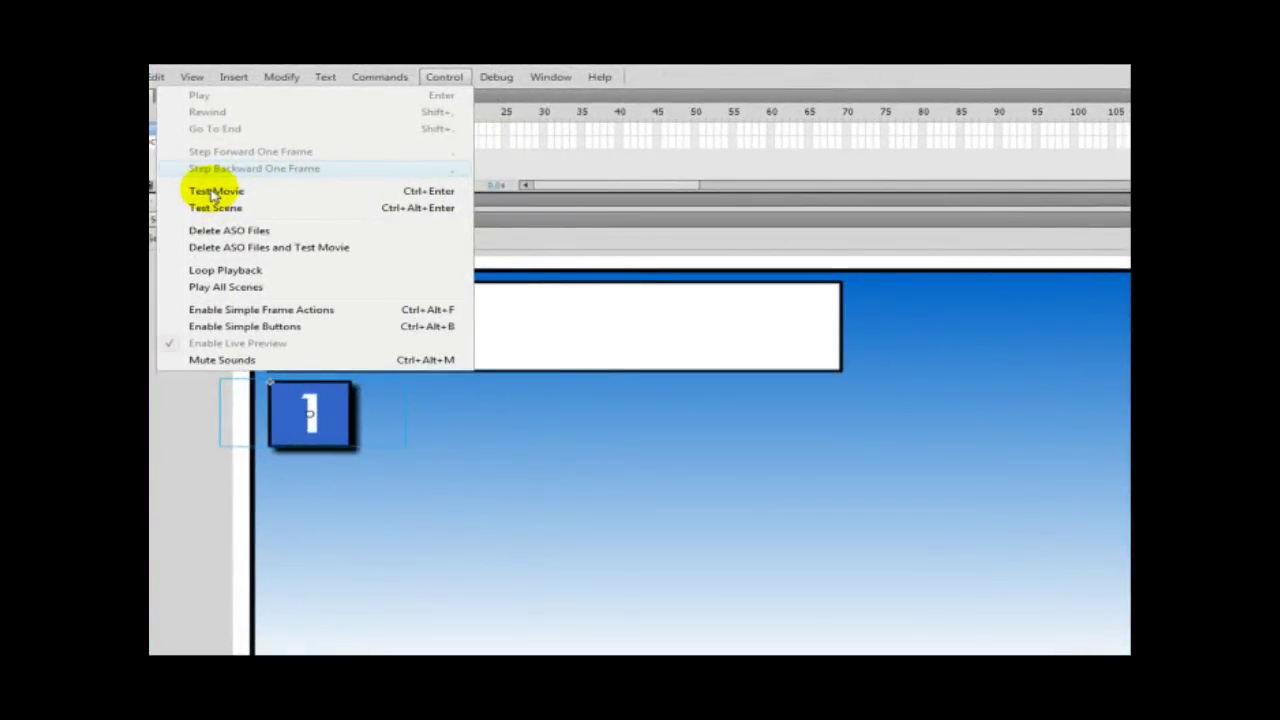
pyautogui.click(214, 192)
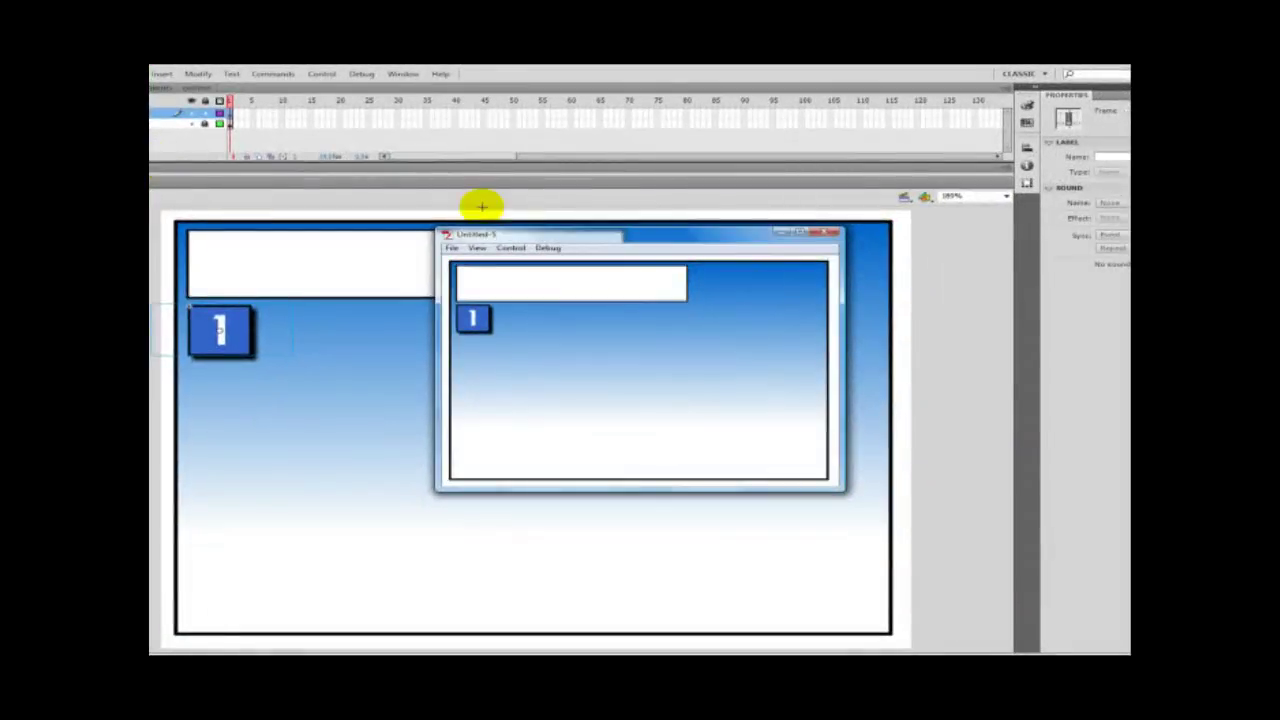
pyautogui.moveTo(531, 238); pyautogui.dragTo(377, 241)
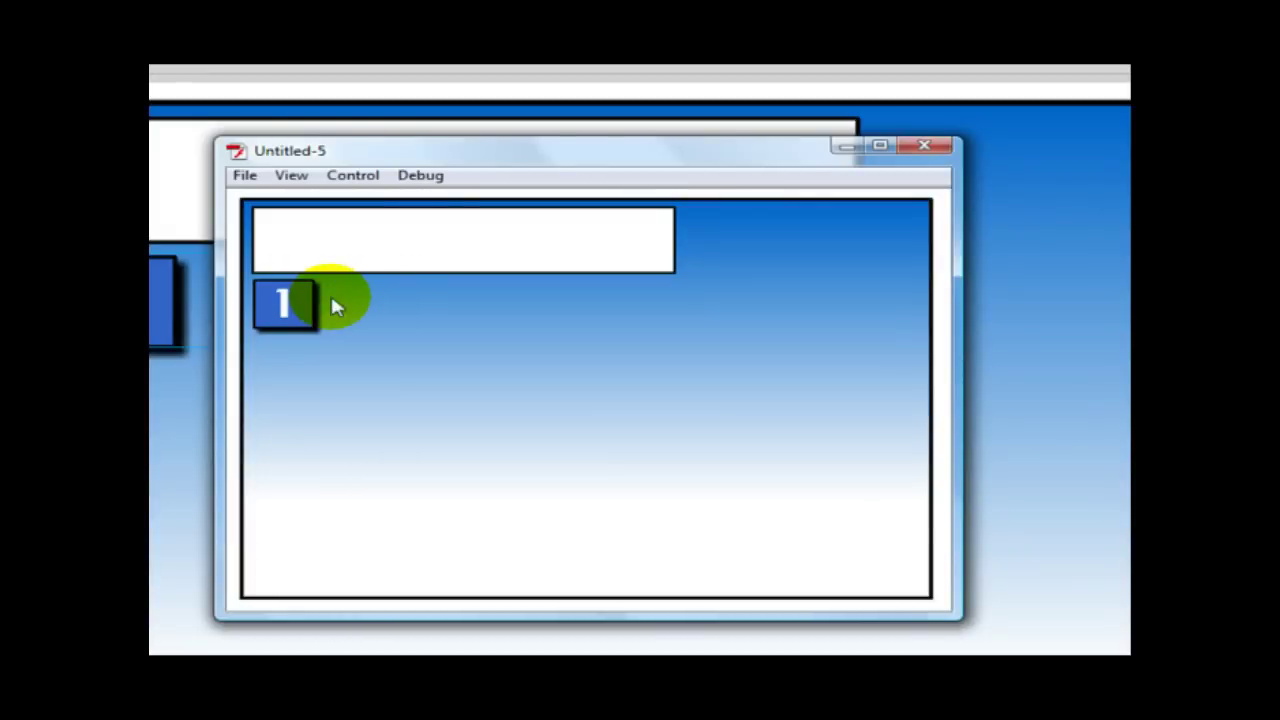
# - Hover and press the '1' button to check its green, red and full hit area
pyautogui.click(300, 308)
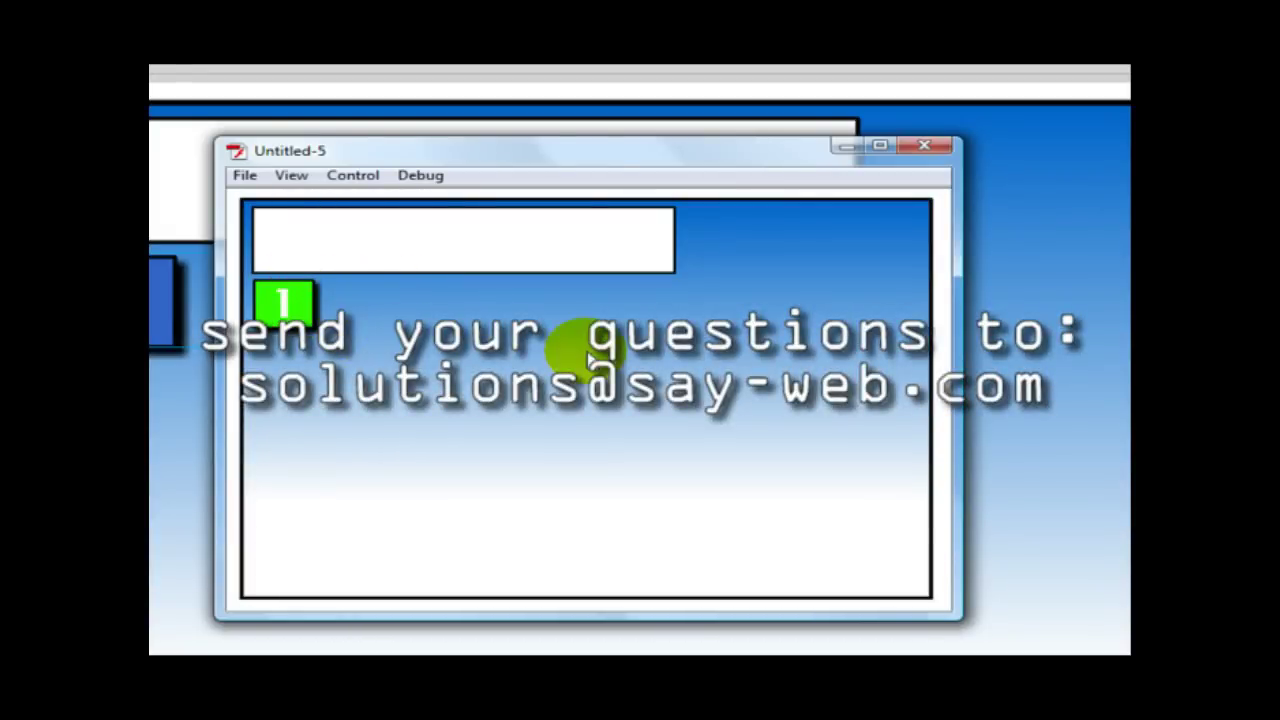
pyautogui.click(292, 315)
pyautogui.click(294, 308)
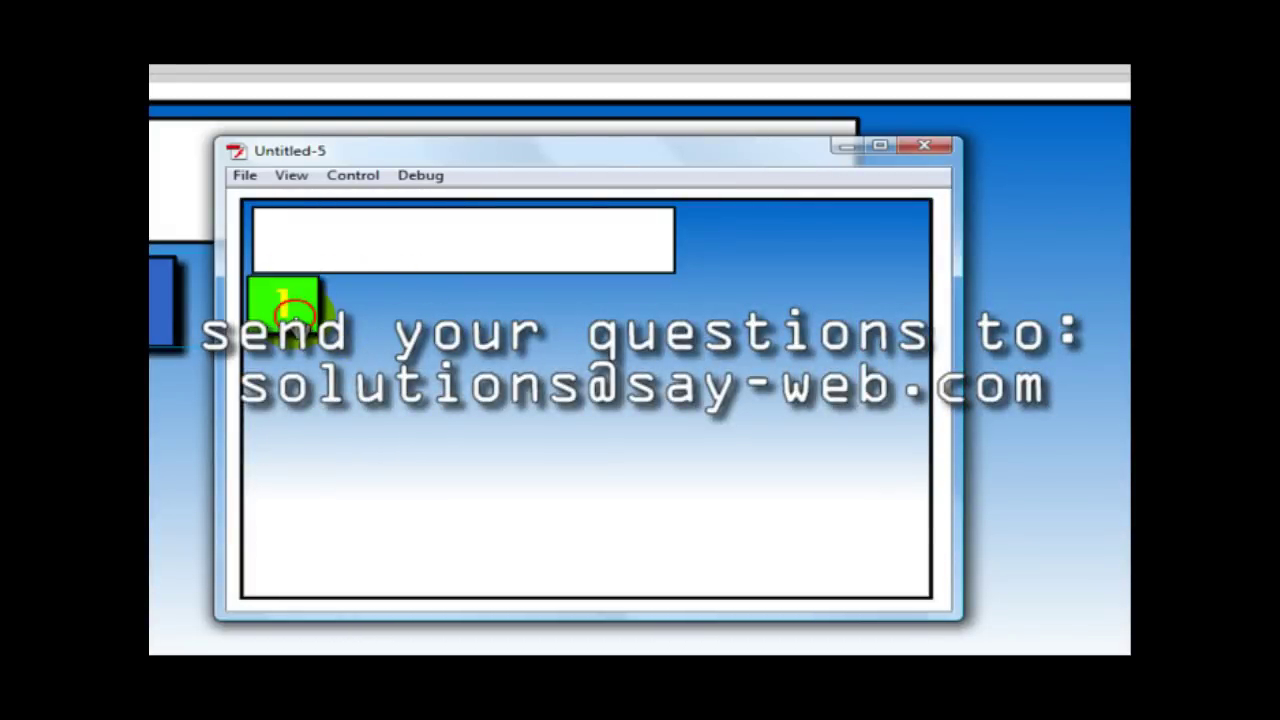
pyautogui.click(300, 310)
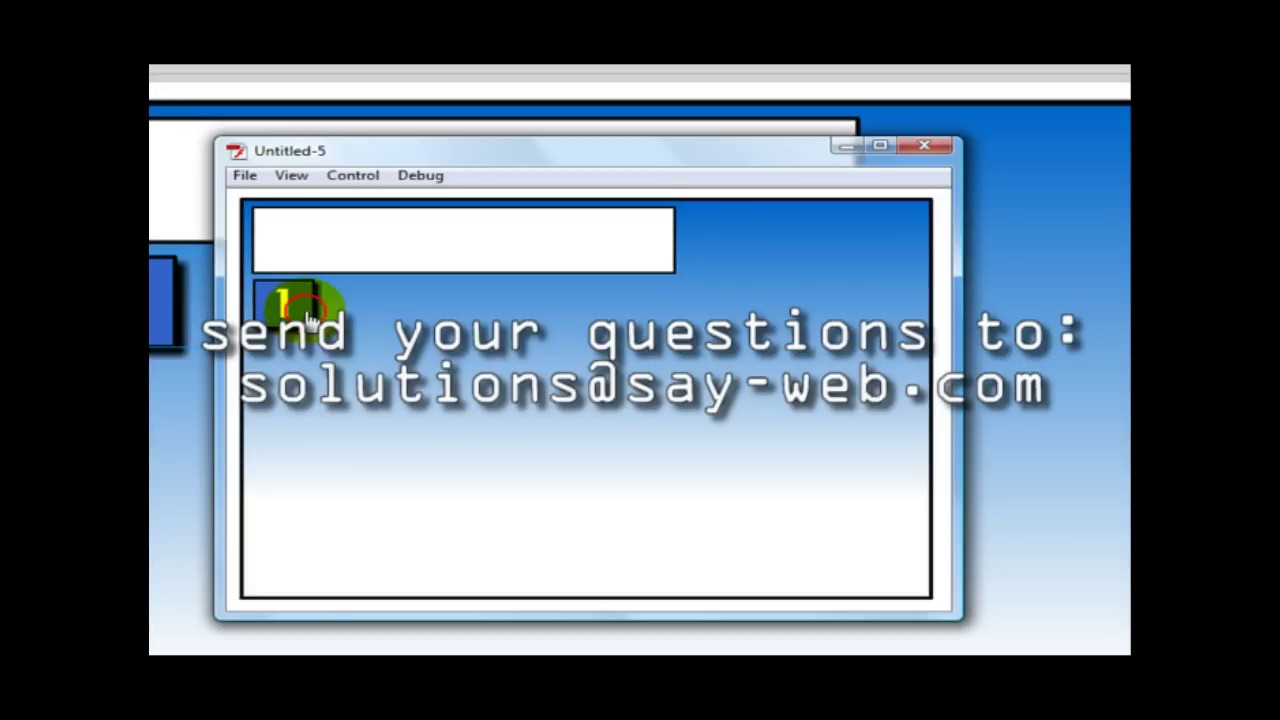